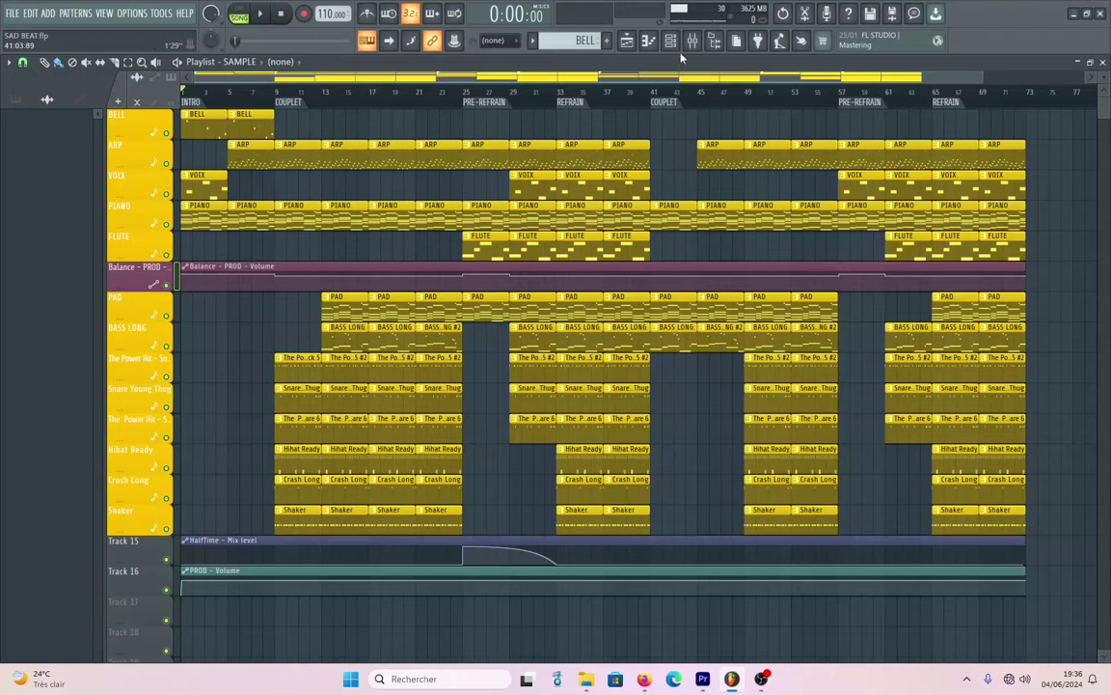
# Step: Open the mixer, reposition its window over the playlist and select the BASS LONG track
pyautogui.click(626, 40)
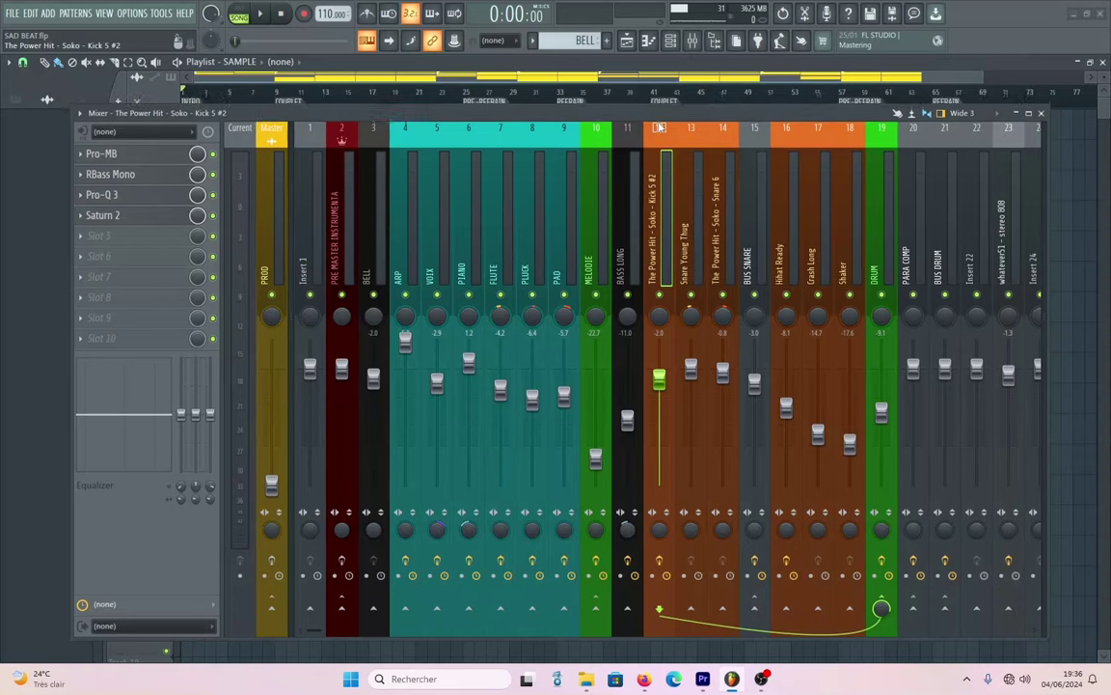
pyautogui.moveTo(659, 122); pyautogui.dragTo(666, 147)
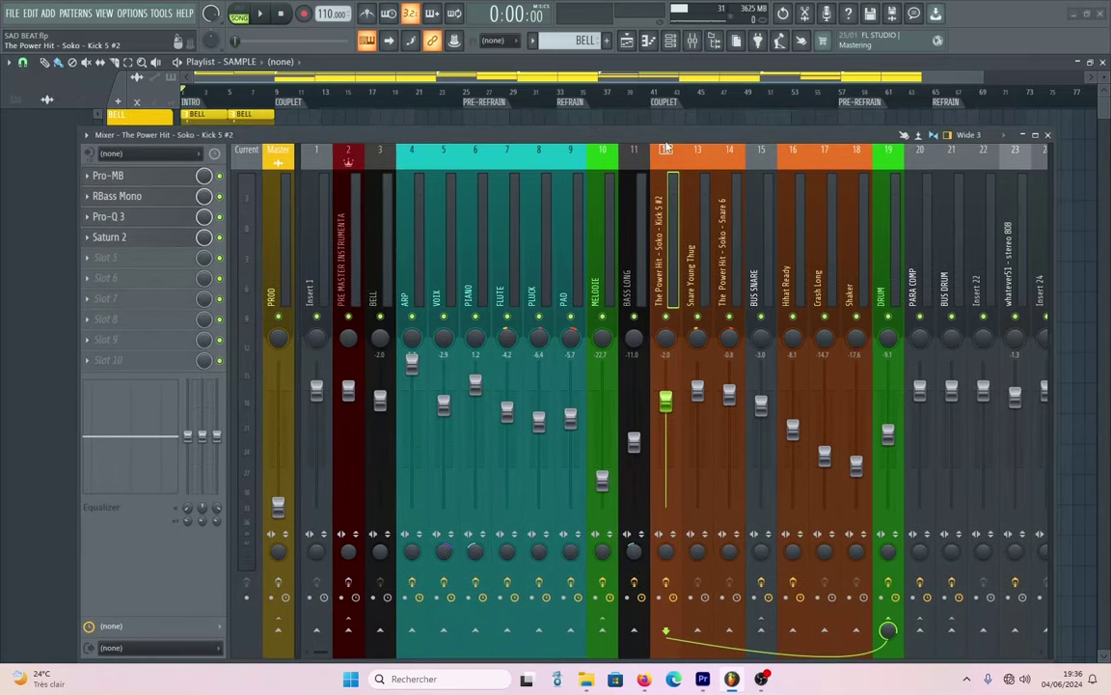
pyautogui.click(639, 214)
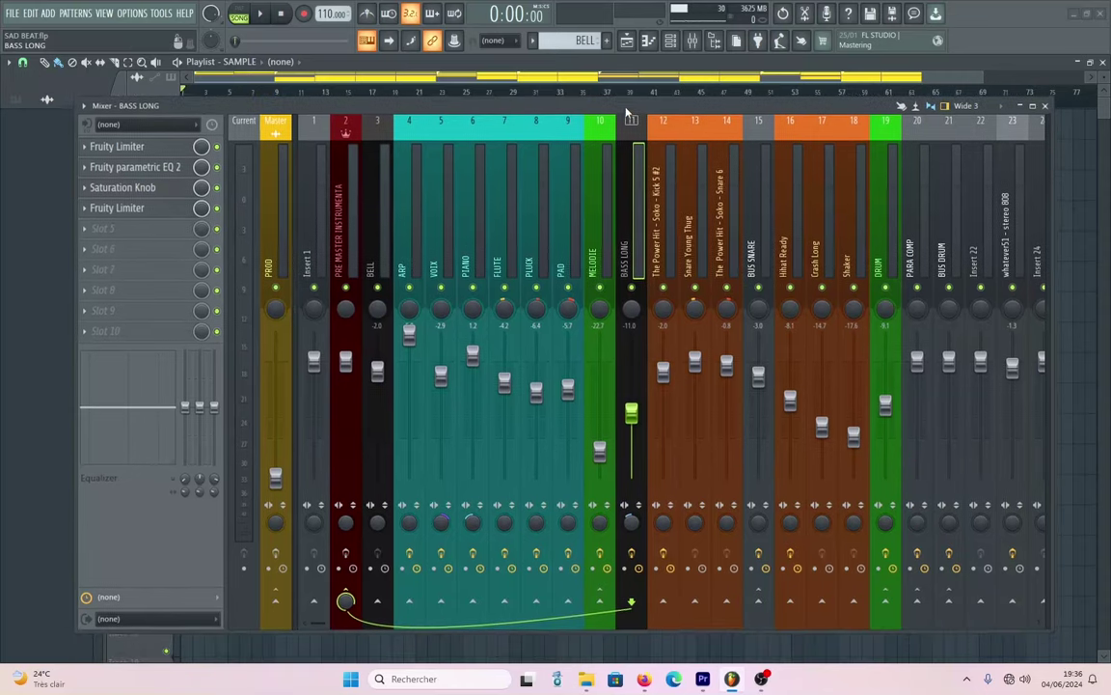
pyautogui.moveTo(632, 142); pyautogui.dragTo(646, 138)
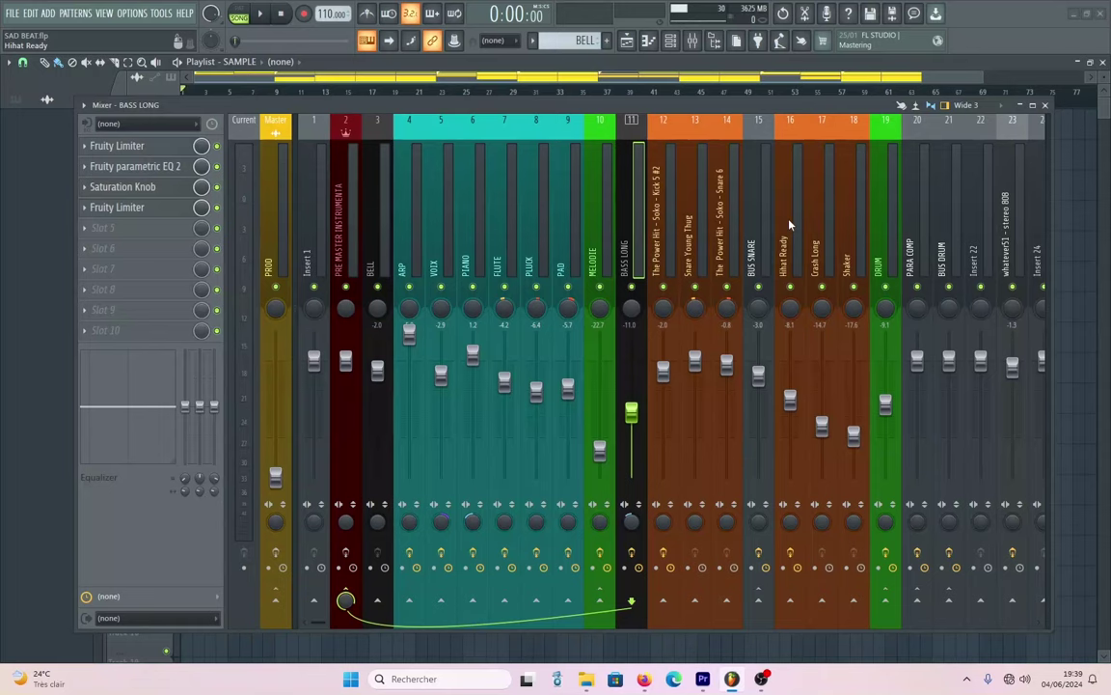
# Step: Inspect the three main stem tracks in the mixer: MELODIE, BASS LONG and BUS DRUM
pyautogui.click(600, 239)
pyautogui.click(629, 246)
pyautogui.click(949, 256)
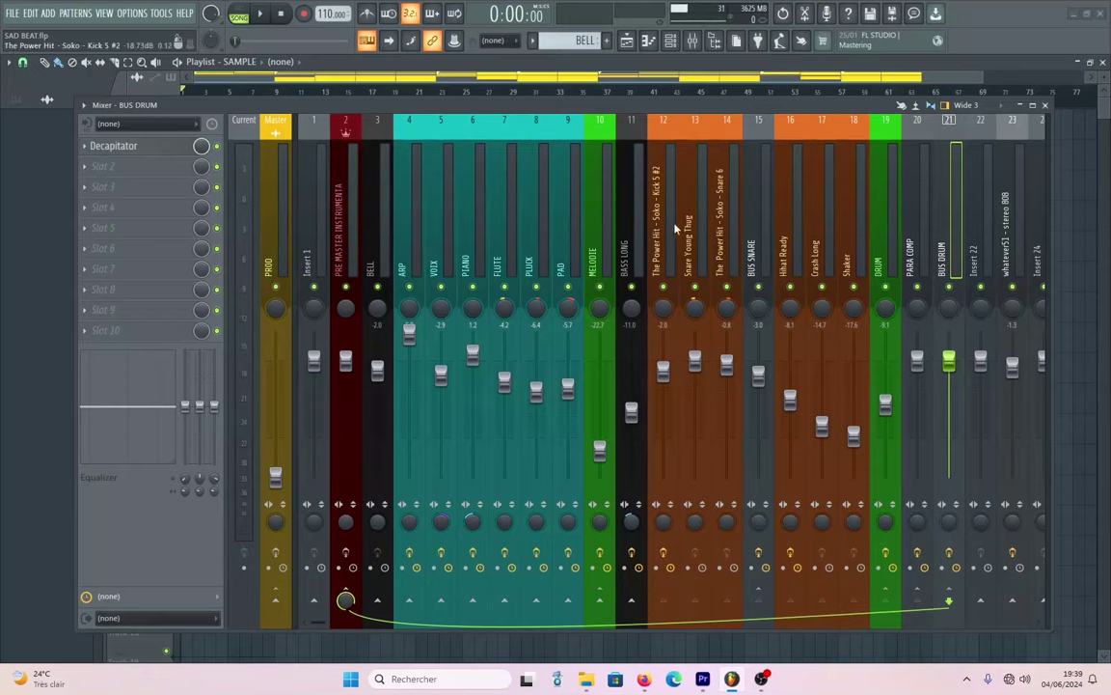
# Step: Review the MELODIE bus and the FLUTE, VOIX, PIANO, PLUCK and PAD tracks that feed it
pyautogui.click(598, 241)
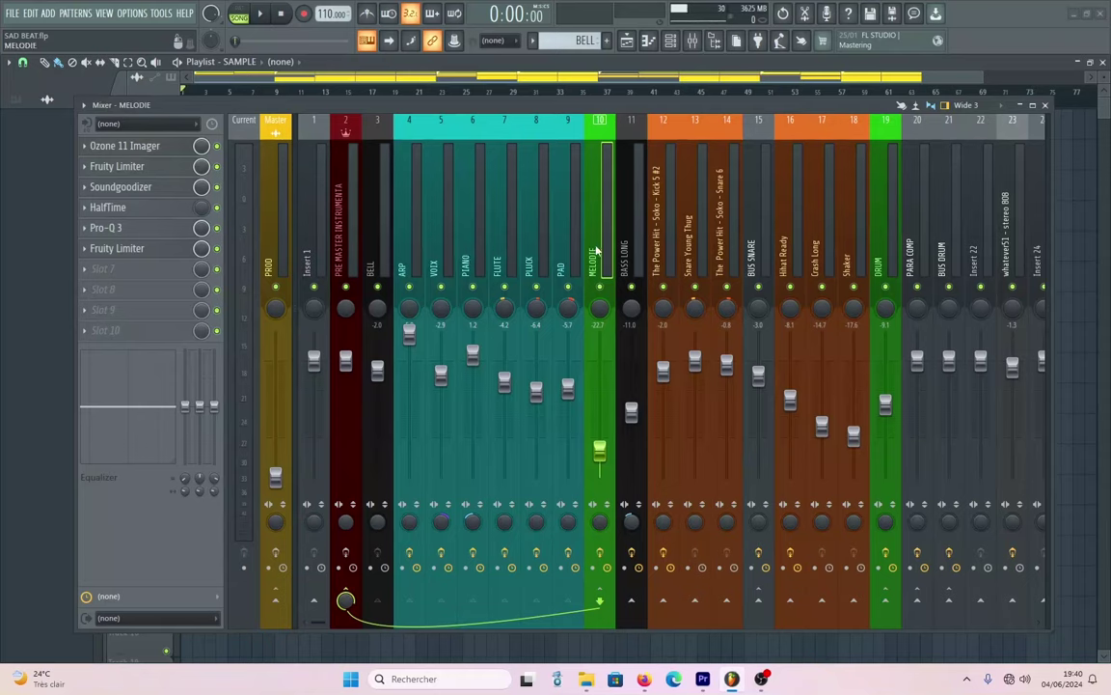
pyautogui.click(463, 231)
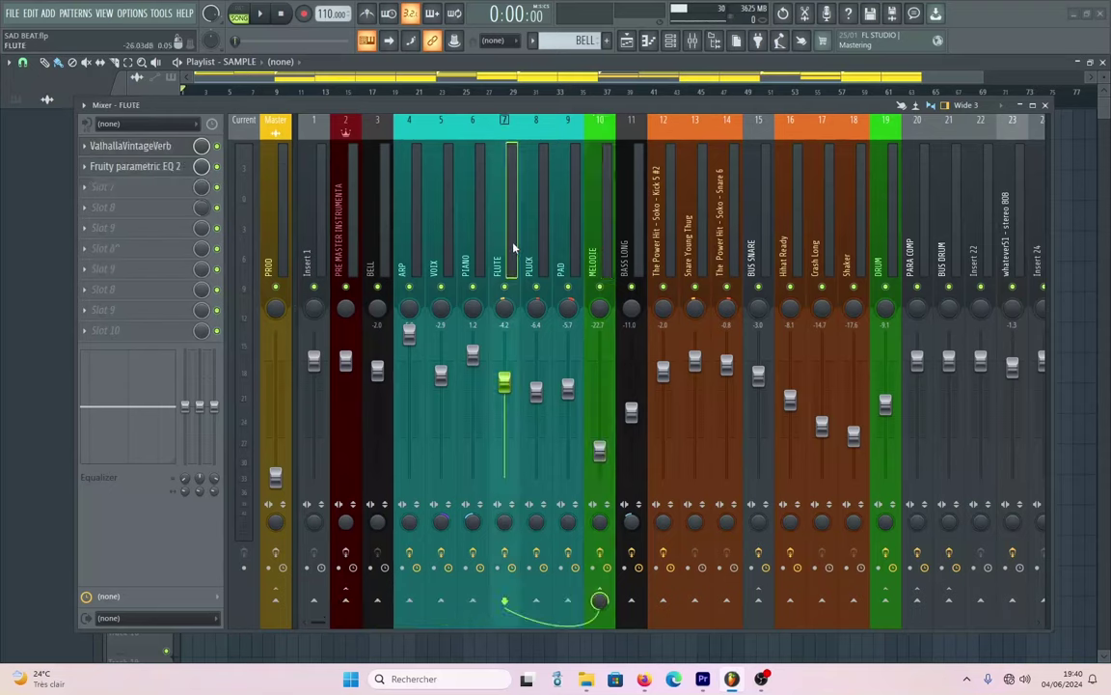
pyautogui.click(437, 246)
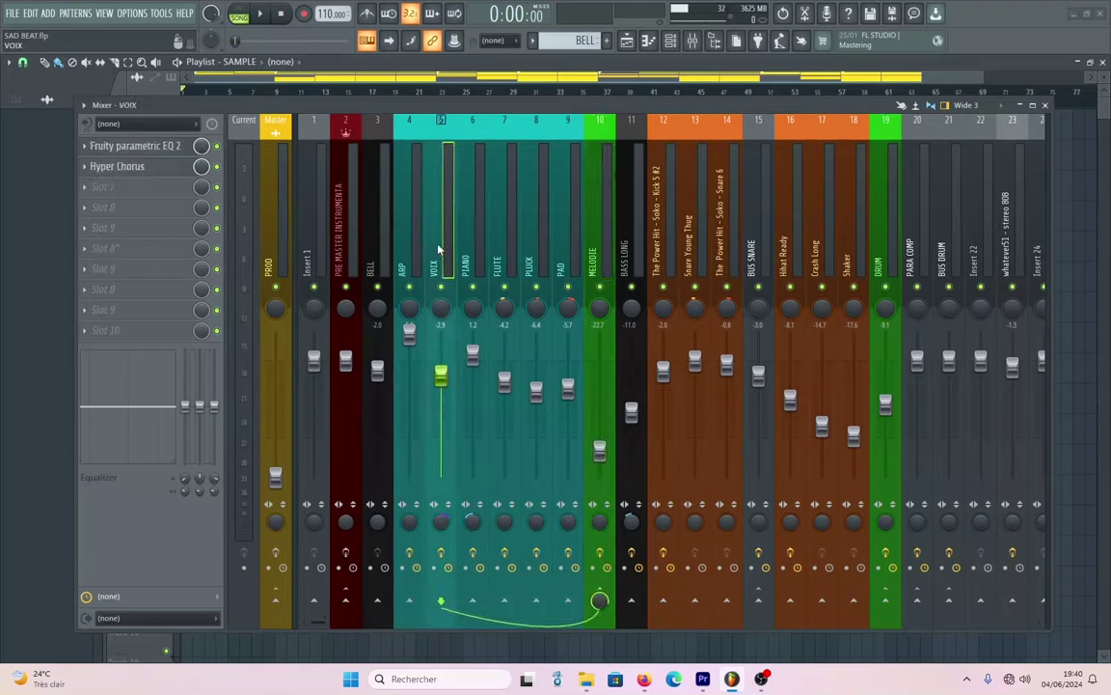
pyautogui.click(467, 246)
pyautogui.click(534, 260)
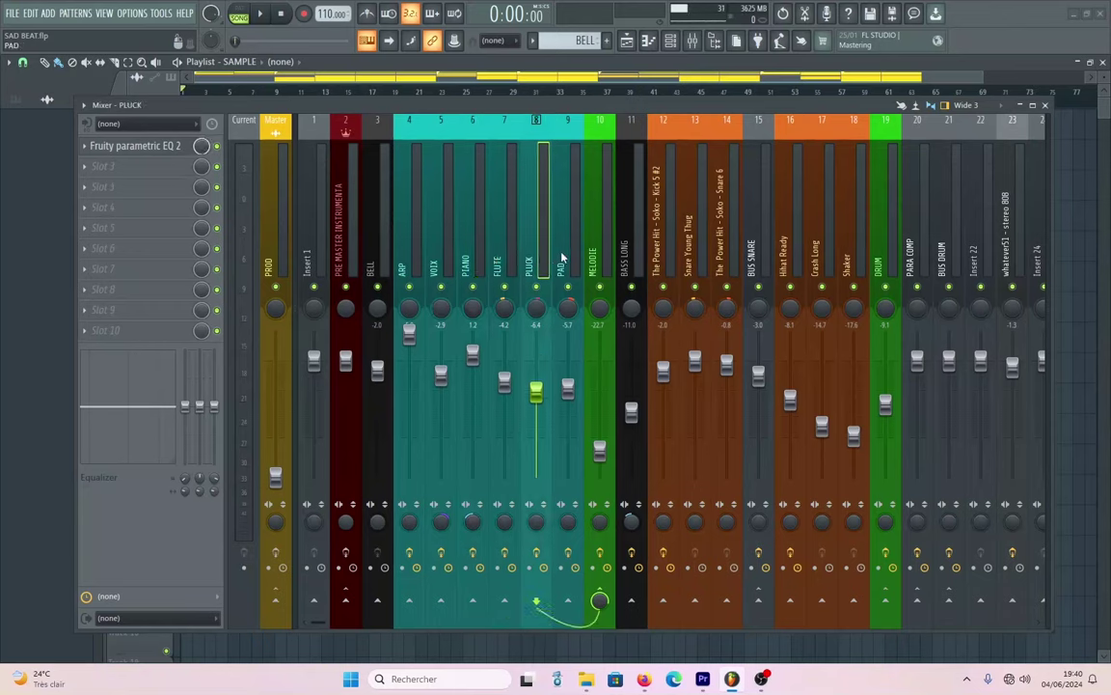
pyautogui.click(562, 256)
pyautogui.click(597, 249)
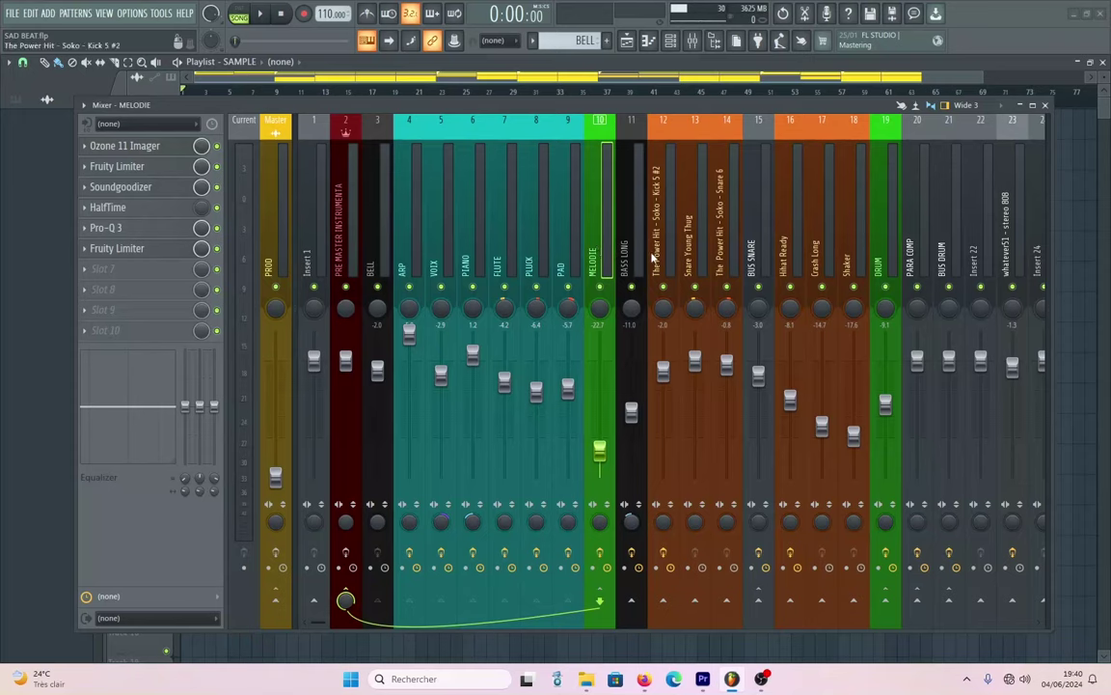
# Step: Compare the BASS LONG, kick, MELODIE and BUS DRUM mixer tracks and their effects and routing
pyautogui.click(632, 252)
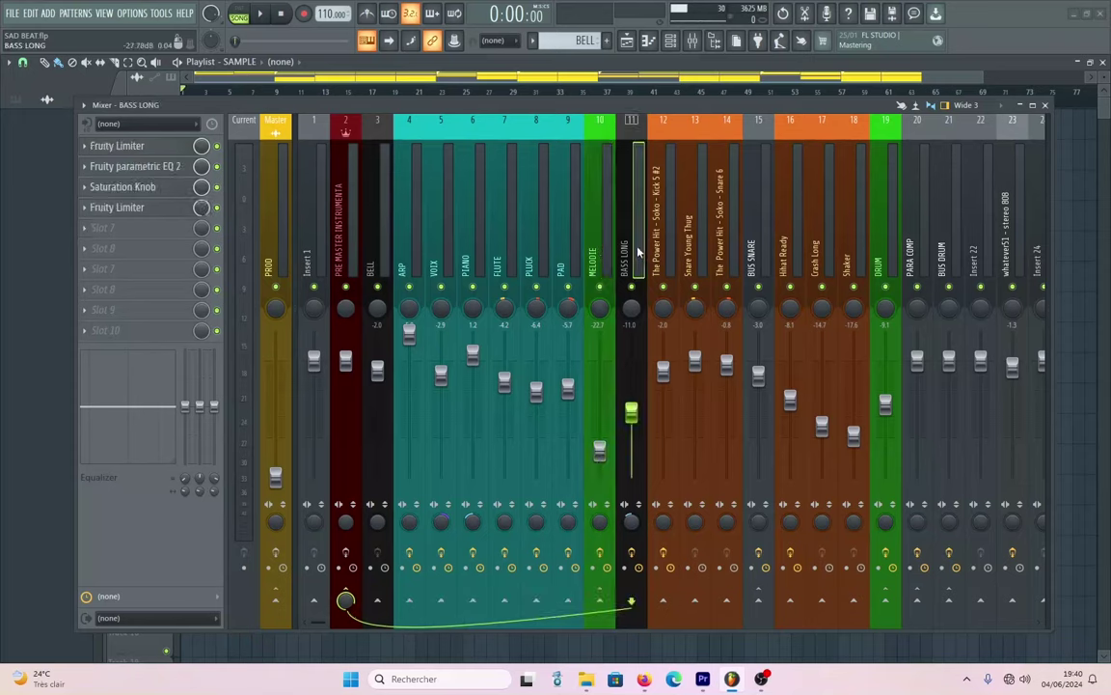
pyautogui.click(659, 246)
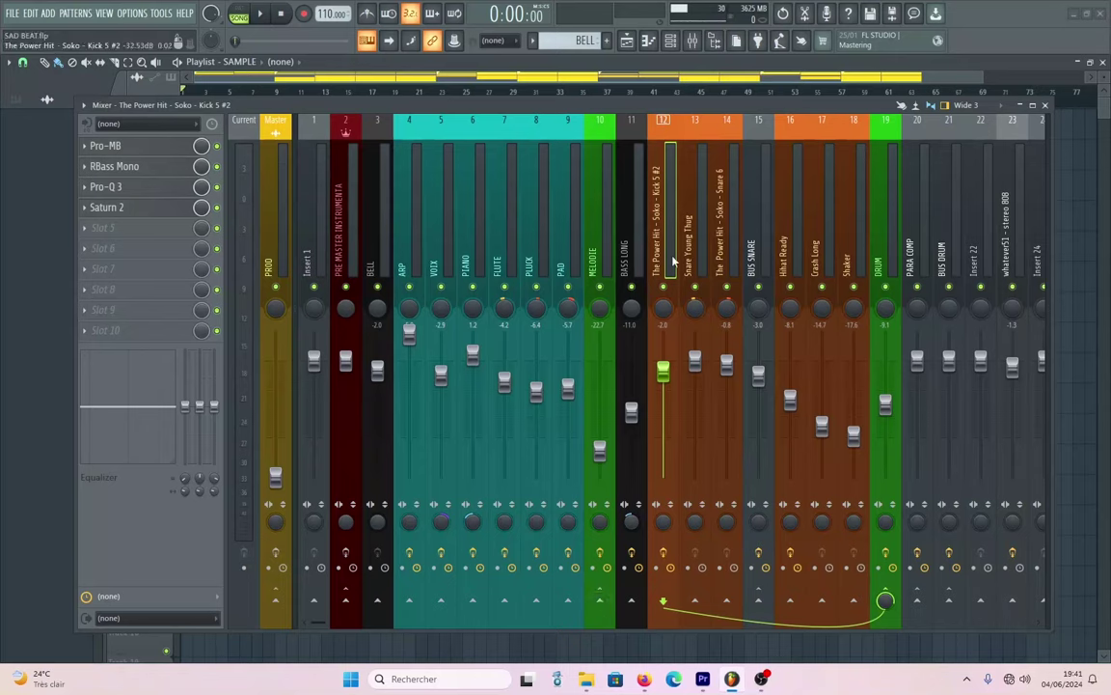
pyautogui.click(602, 246)
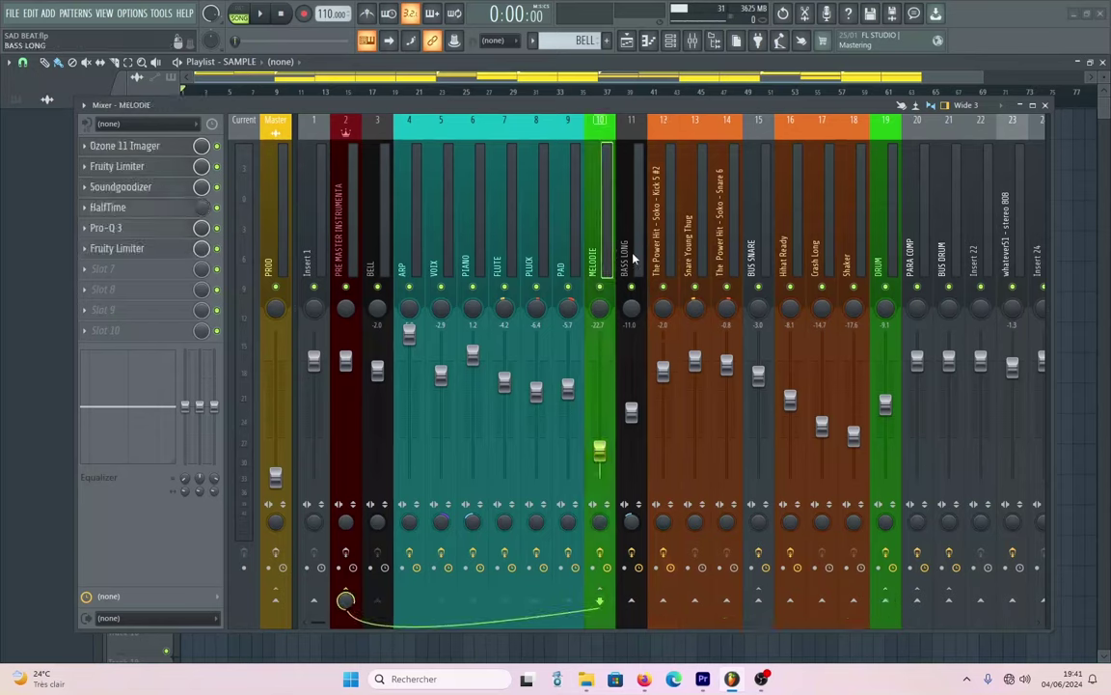
pyautogui.click(633, 252)
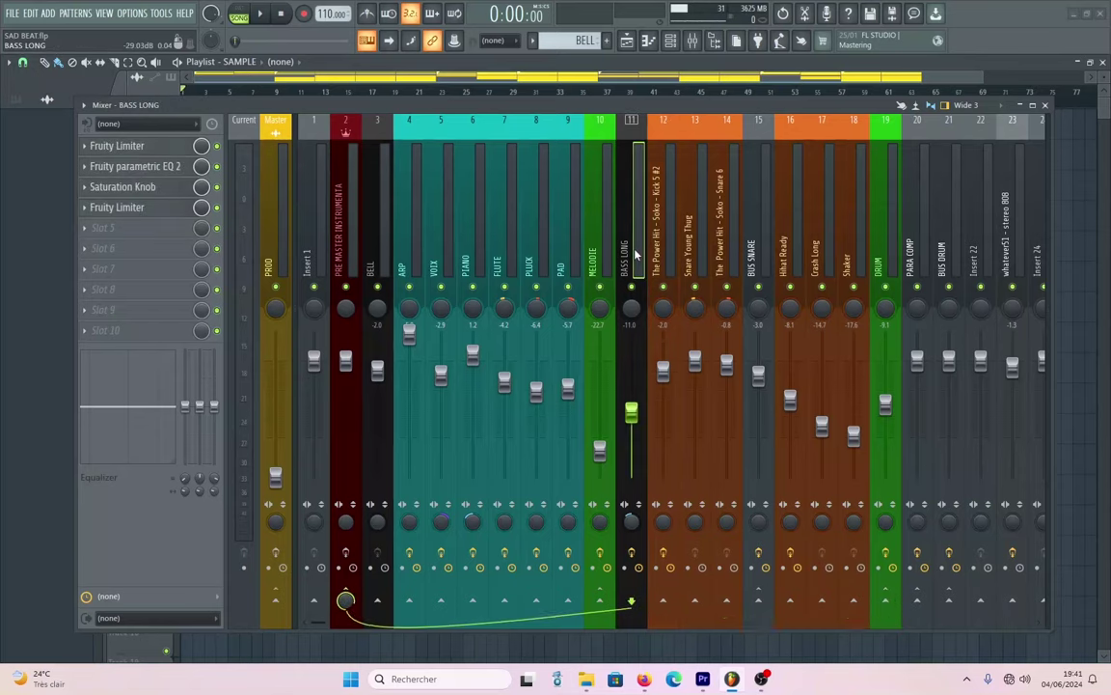
pyautogui.click(948, 253)
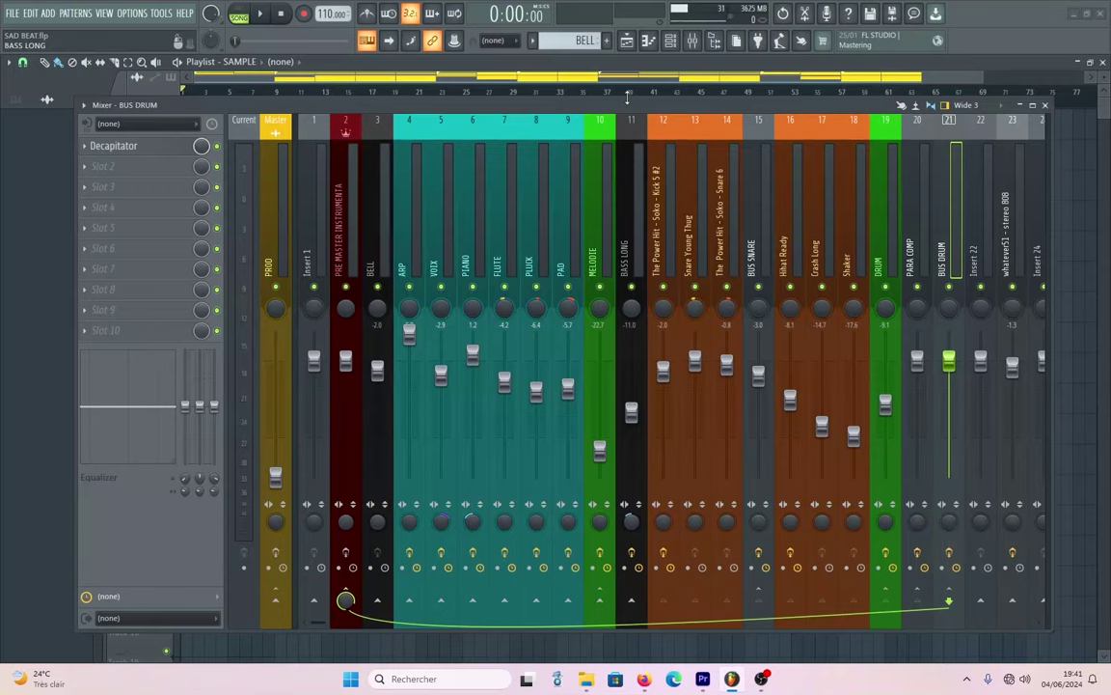
# Step: Reduce the mixer window's height, select the MELODIE track and reposition the window
pyautogui.moveTo(627, 95); pyautogui.dragTo(642, 169)
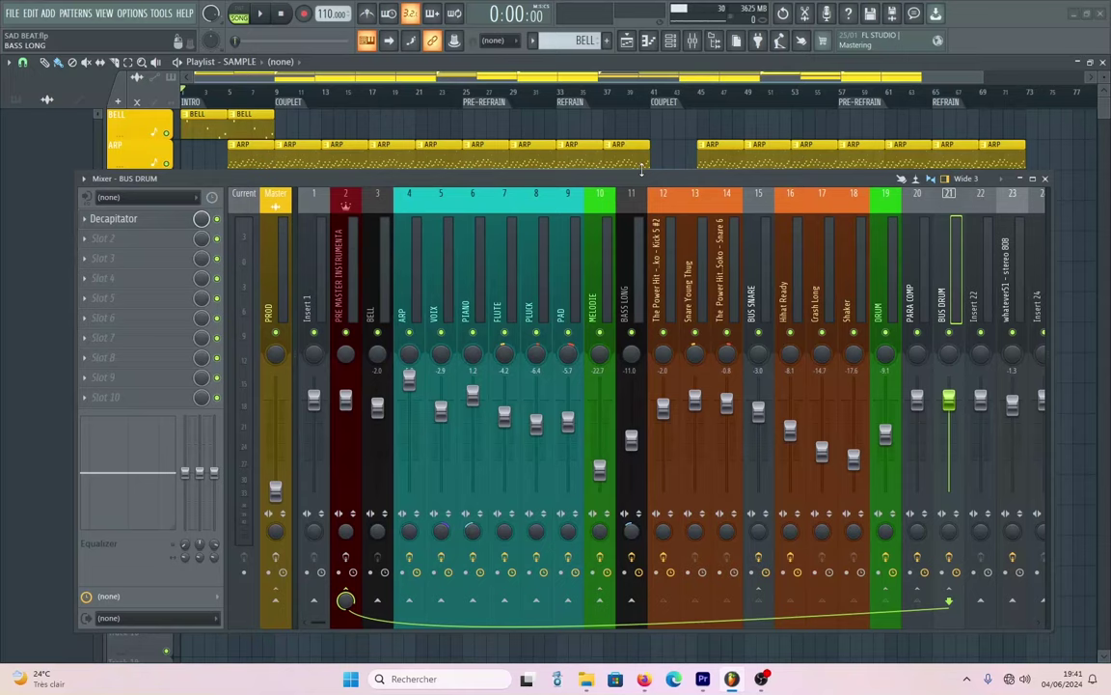
pyautogui.click(598, 258)
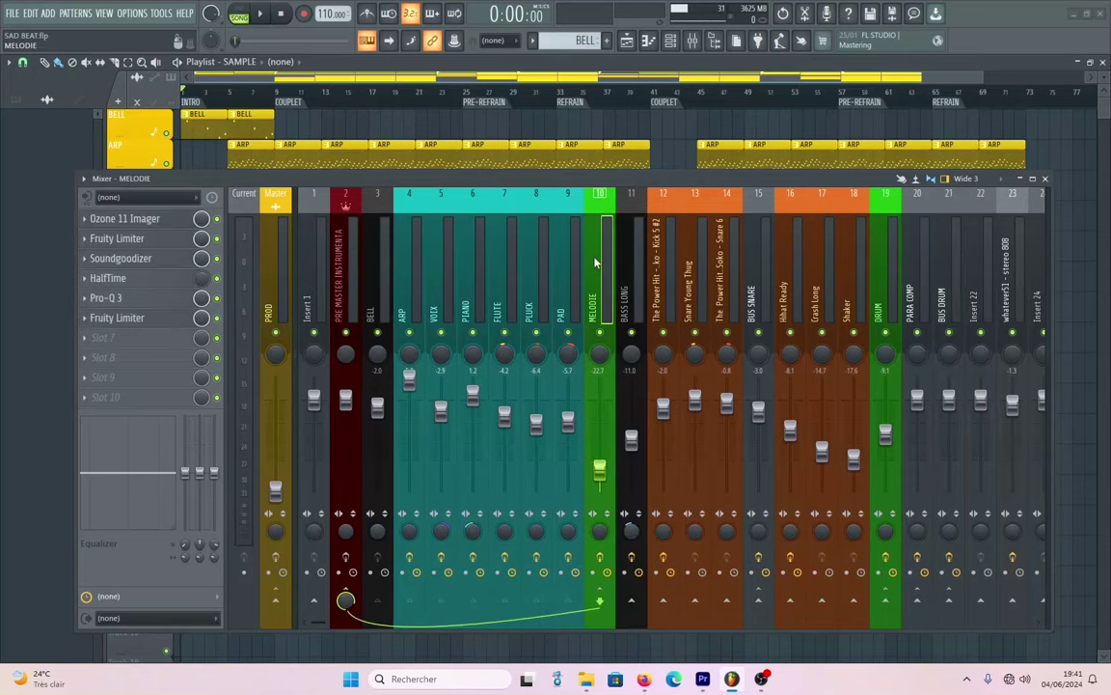
pyautogui.moveTo(641, 181)
pyautogui.mouseDown()
pyautogui.moveTo(652, 201)
pyautogui.moveTo(658, 166)
pyautogui.mouseUp()
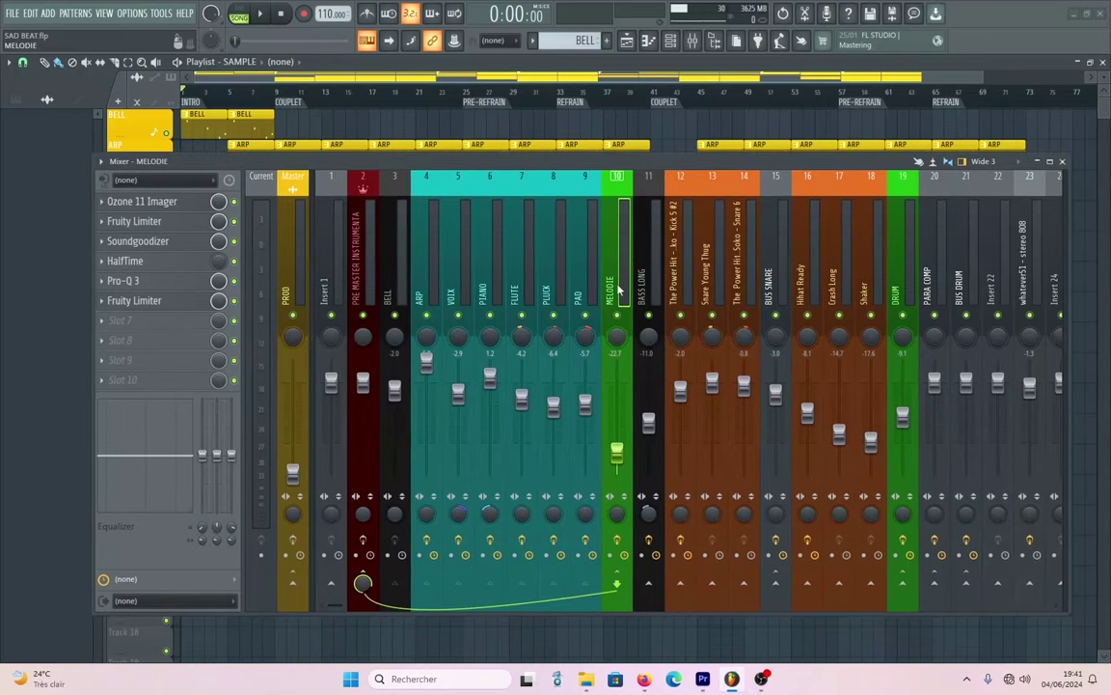
# Step: Bypass the loaded effects on the PRE MASTER INSTRUMENTA track and reposition the mixer
pyautogui.click(367, 288)
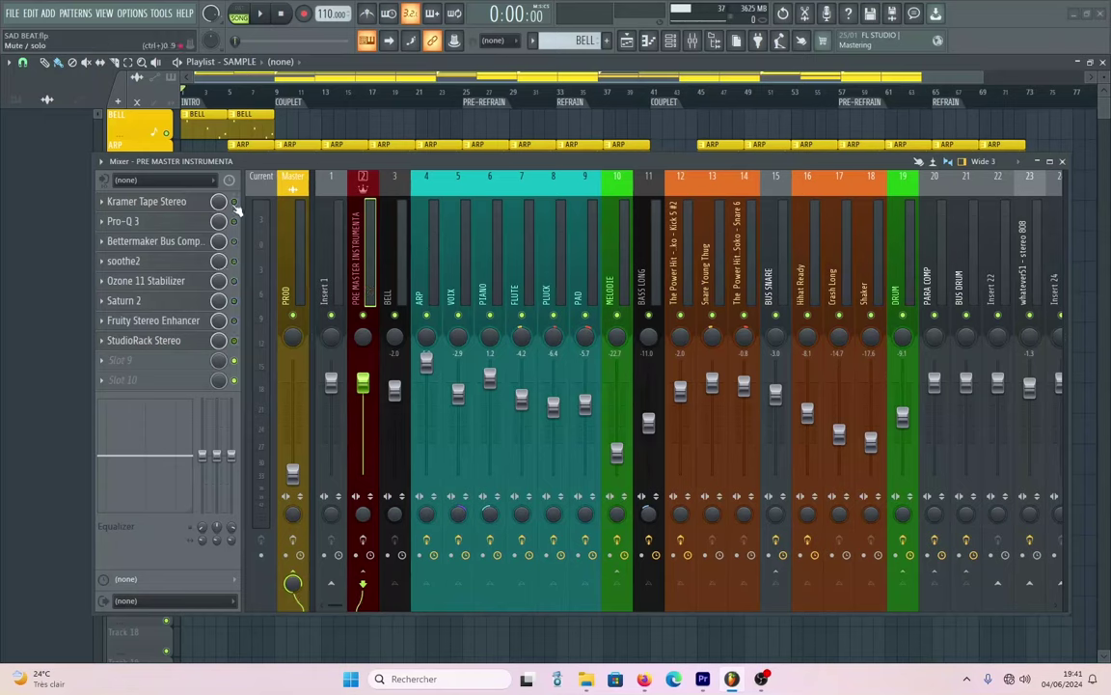
pyautogui.rightClick(234, 360)
pyautogui.moveTo(453, 164); pyautogui.dragTo(492, 131)
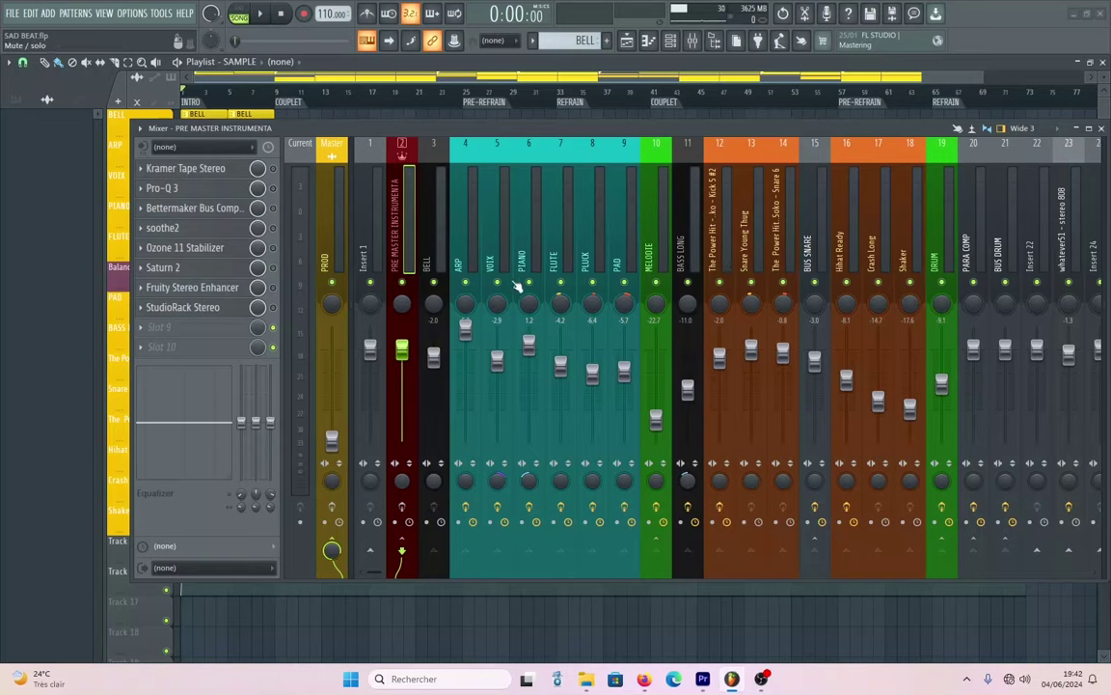
# Step: Arm PRE MASTER INSTRUMENTA for disk recording under the default file name, and mute the BASS LONG and BUS DRUM tracks
pyautogui.click(395, 522)
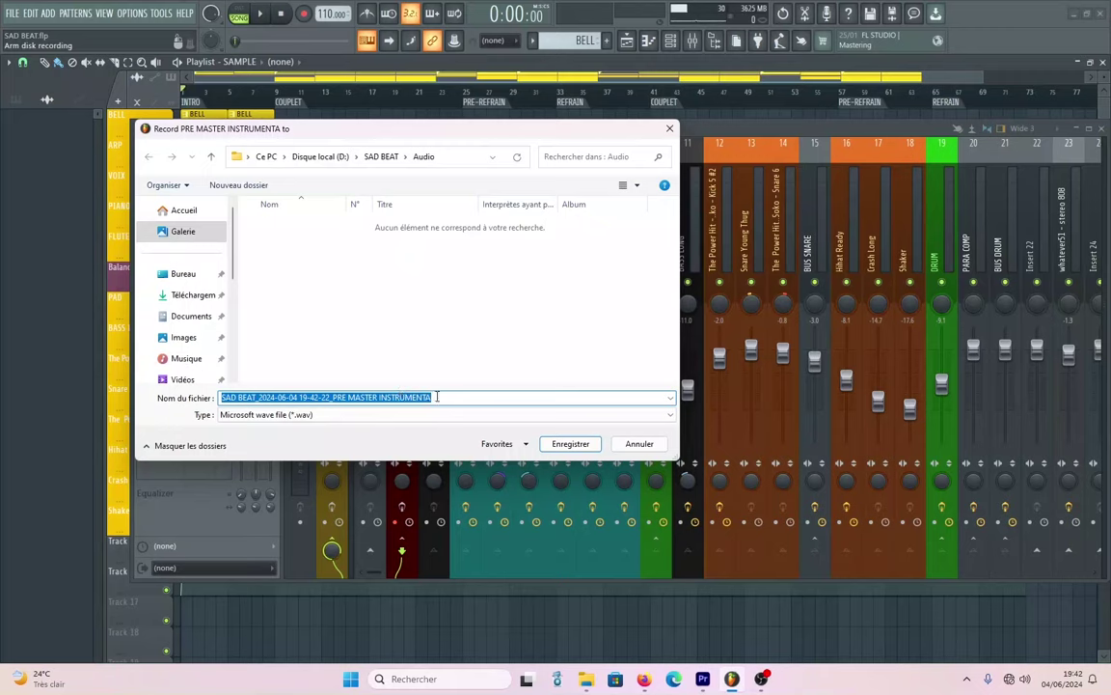
pyautogui.press('Return')
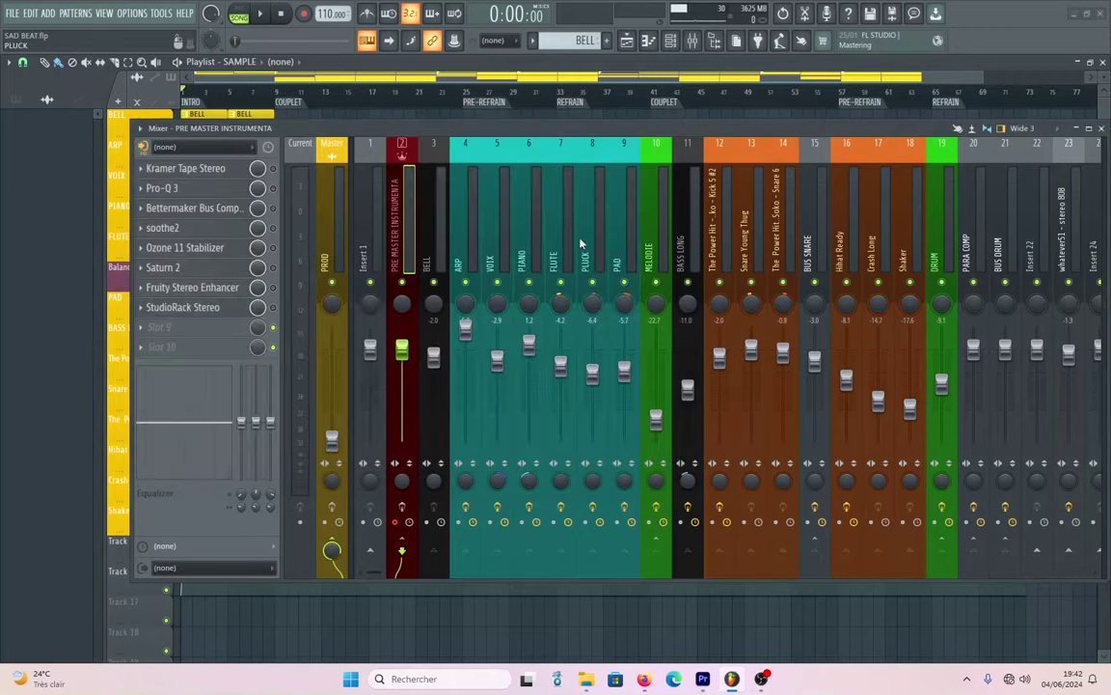
pyautogui.click(688, 283)
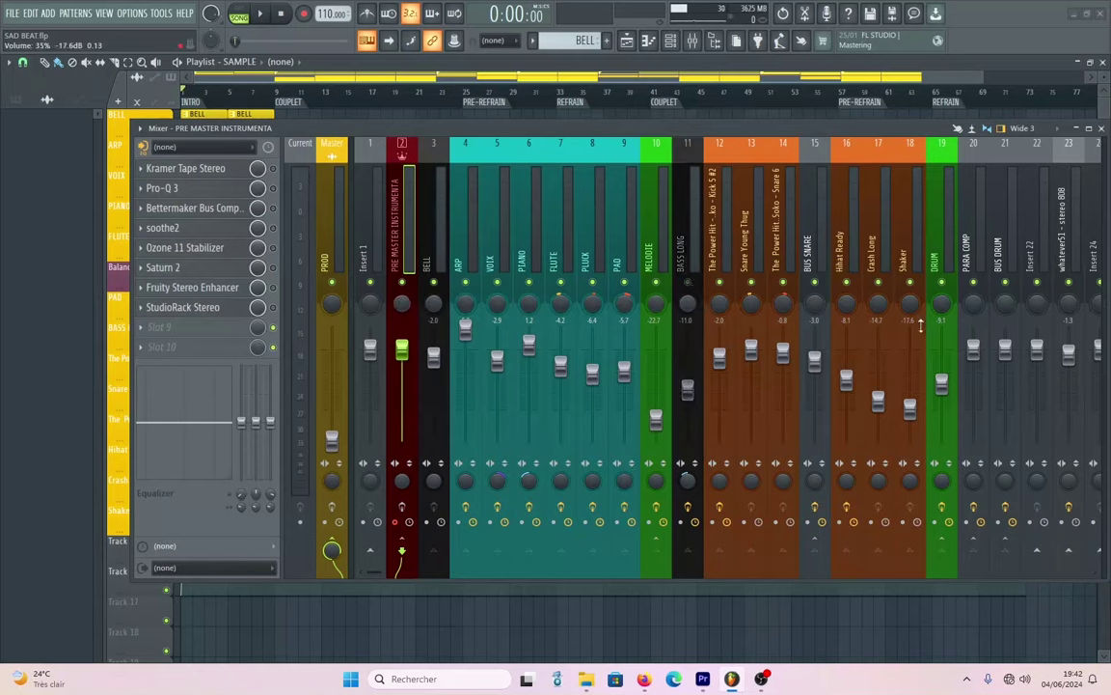
pyautogui.click(1006, 284)
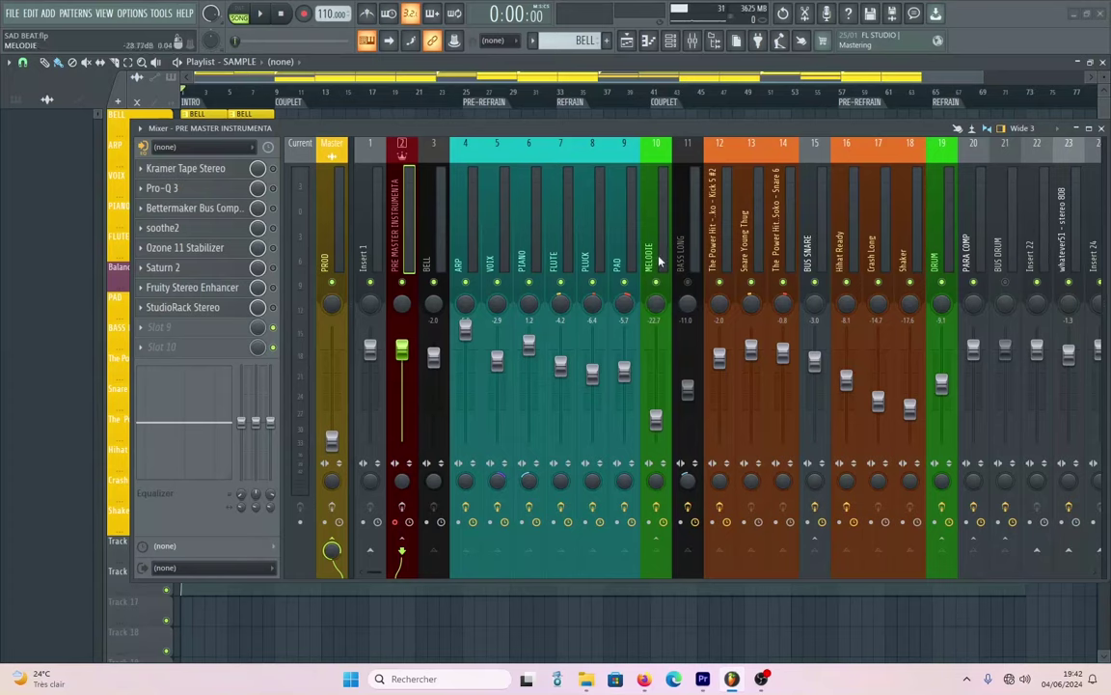
# Step: Re-arm PRE MASTER INSTRUMENTA for disk recording to a WAV file named MELODIE in the project's Audio folder
pyautogui.click(394, 523)
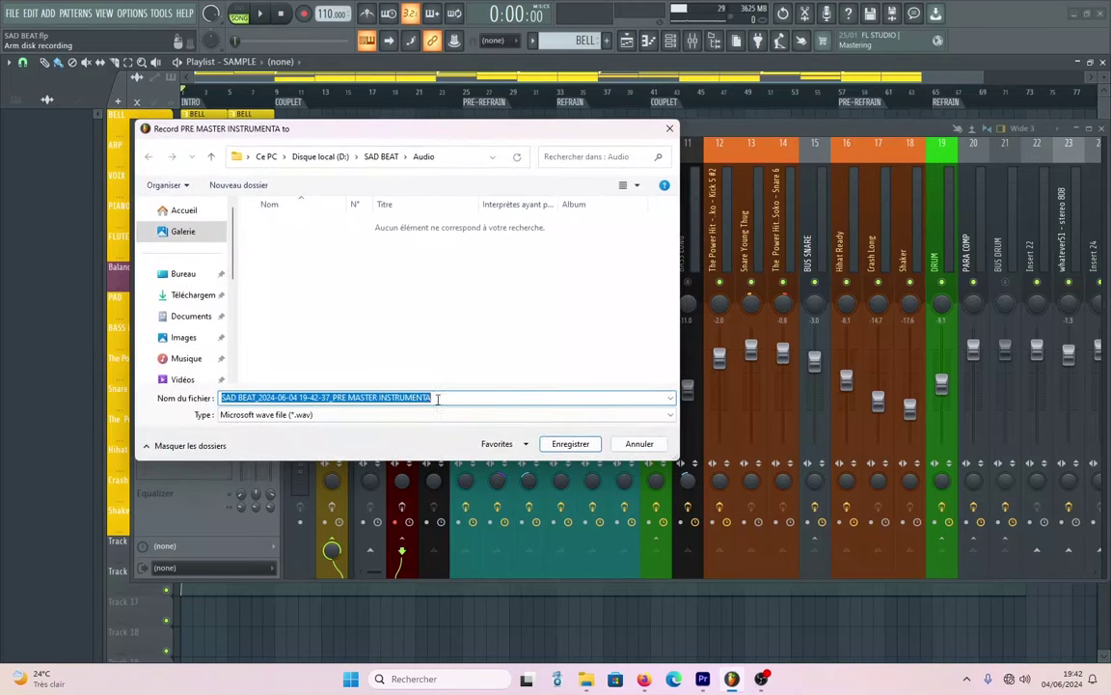
pyautogui.write('MELODIE')
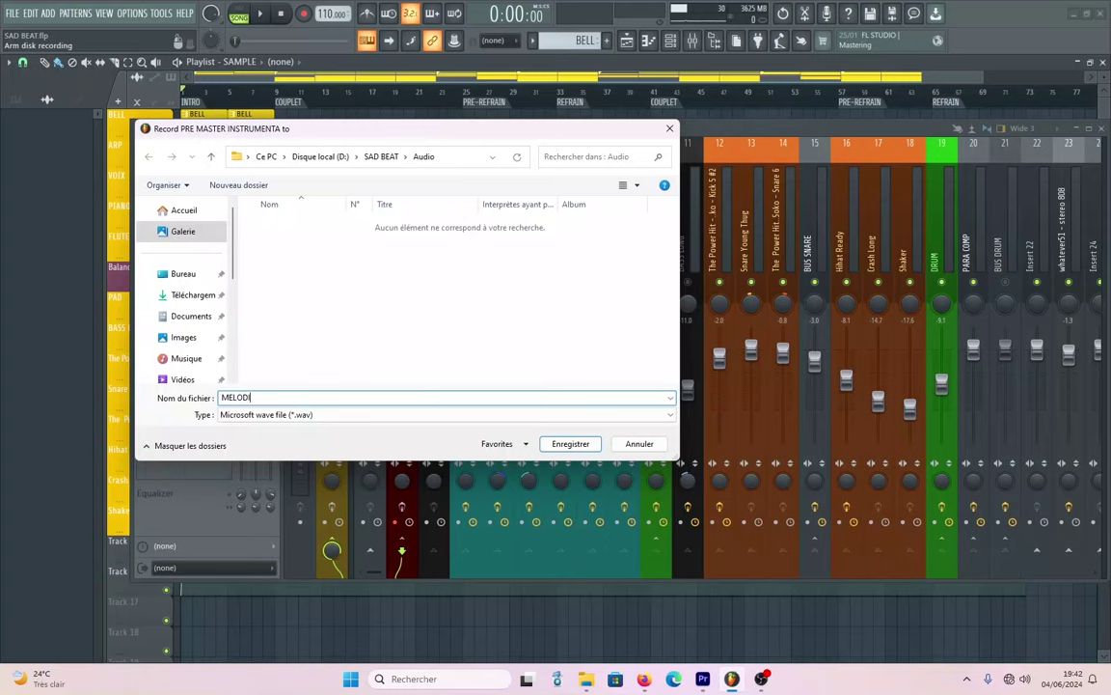
pyautogui.click(570, 443)
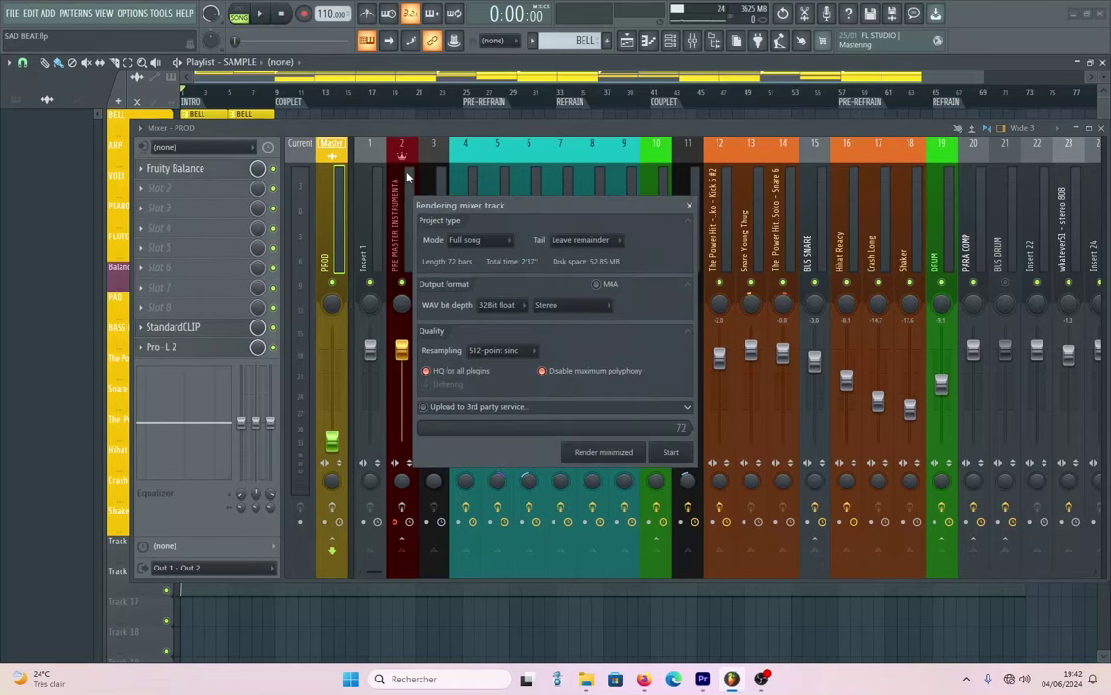
# Step: Render the full song's armed mixer track with 512-point sinc resampling, 32Bit float WAV depth and the Leave remainder tail
pyautogui.click(518, 351)
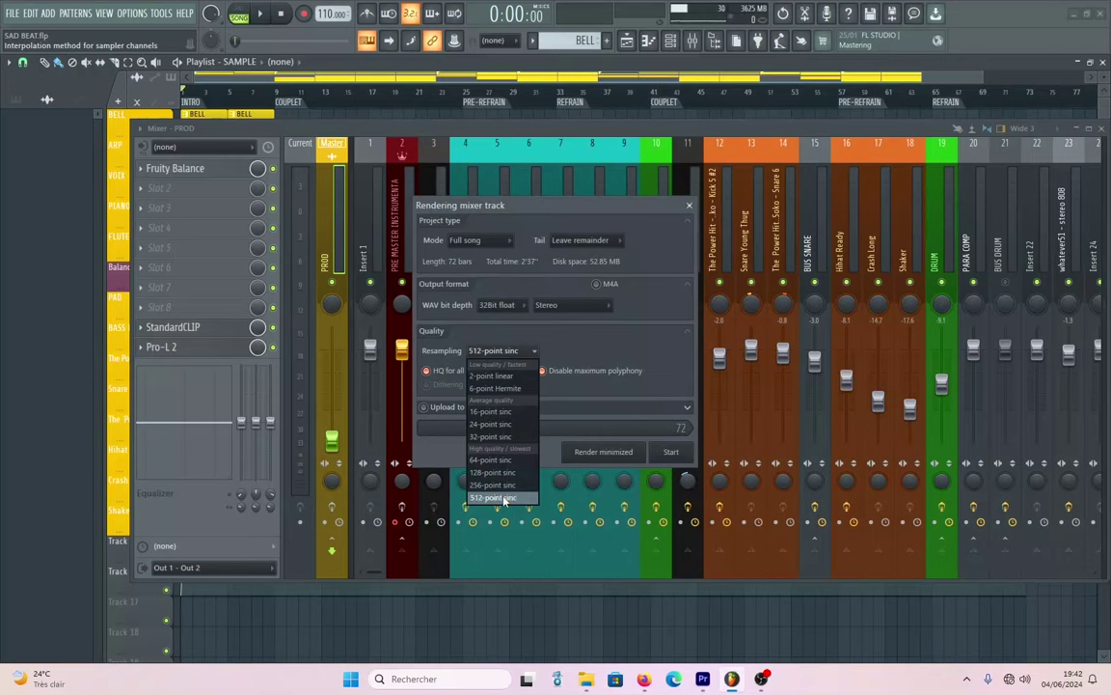
pyautogui.click(503, 498)
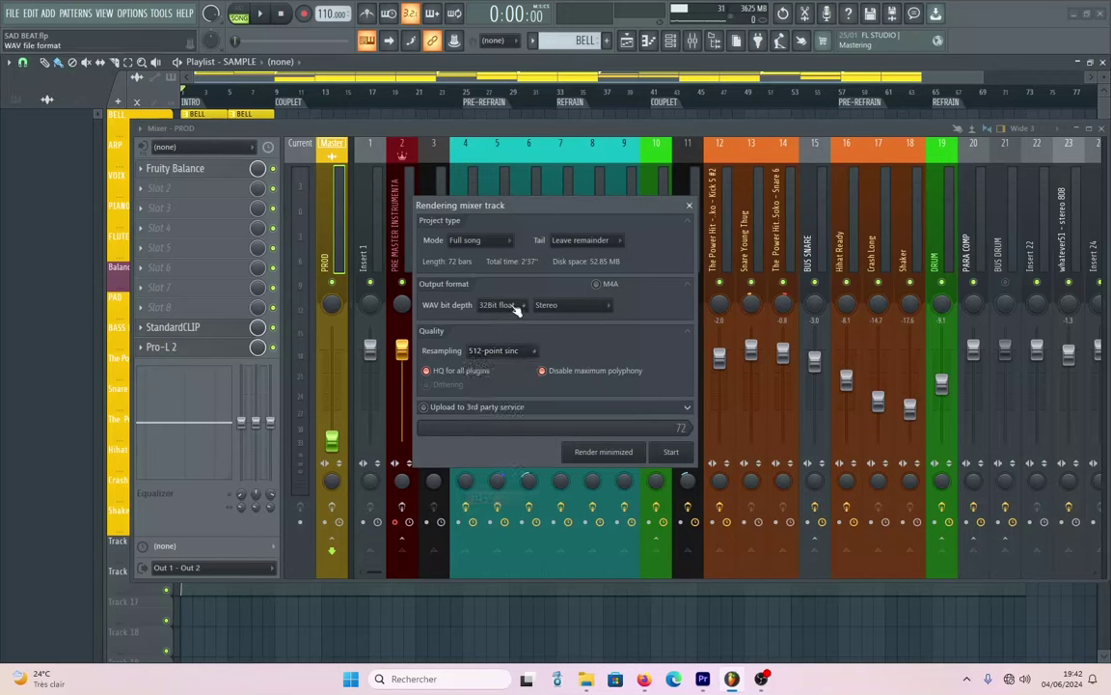
pyautogui.click(498, 305)
pyautogui.click(498, 345)
pyautogui.click(600, 243)
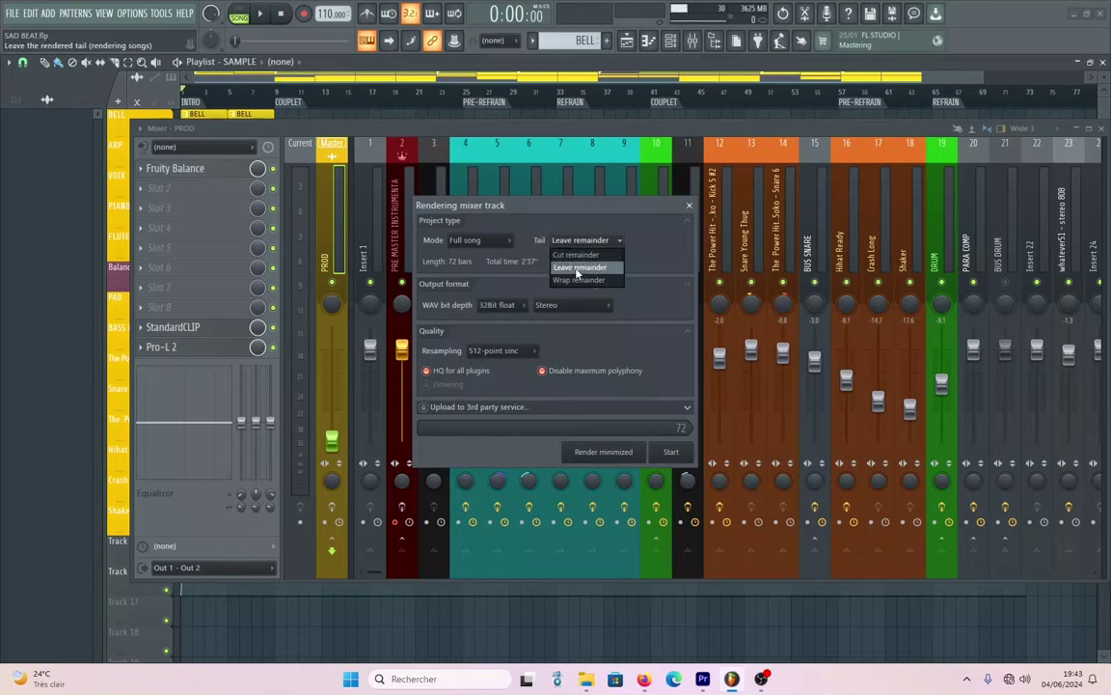
pyautogui.click(595, 274)
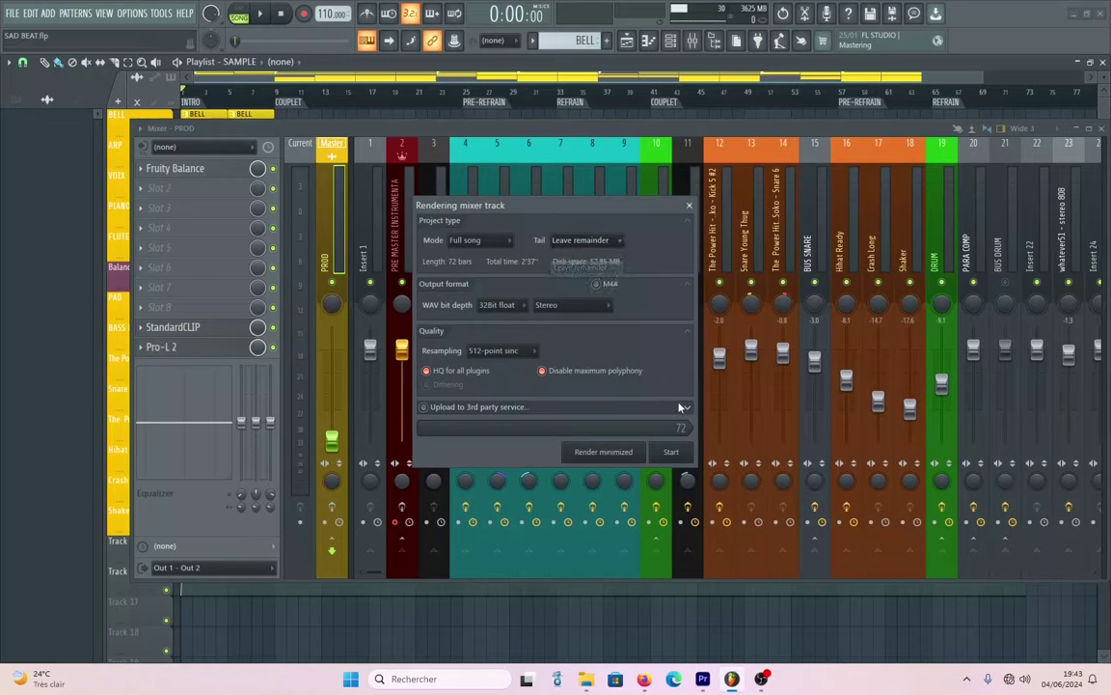
pyautogui.click(670, 451)
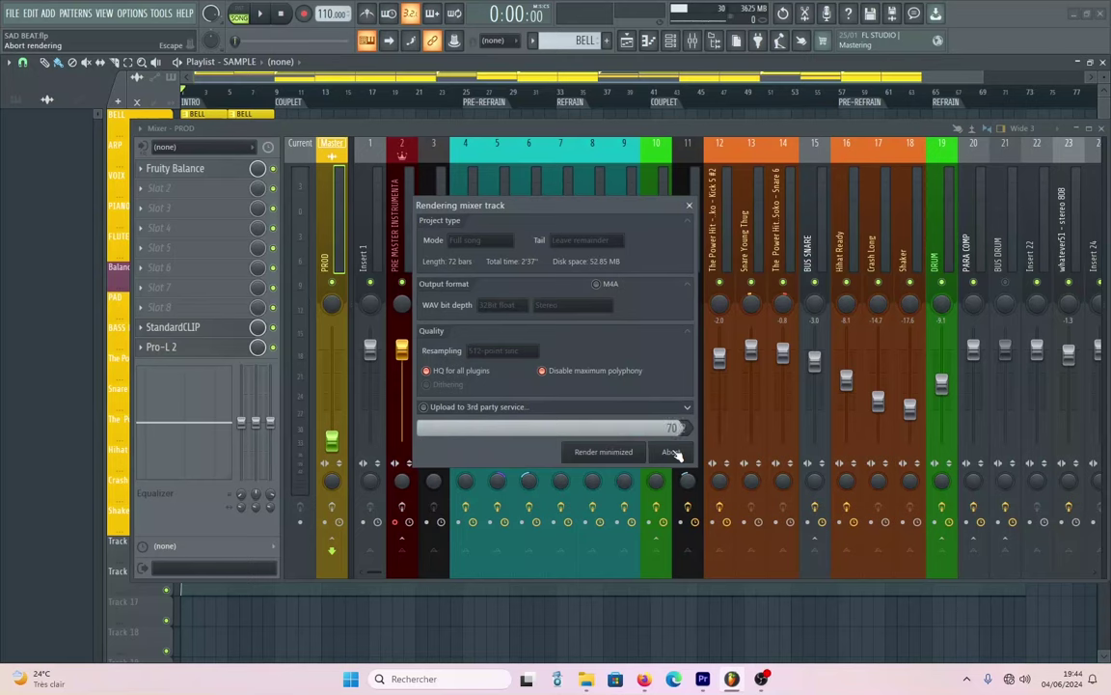
# Step: Re-arm PRE MASTER INSTRUMENTA for disk recording to a WAV file named BASS and render the full song's mixer track
pyautogui.click(401, 188)
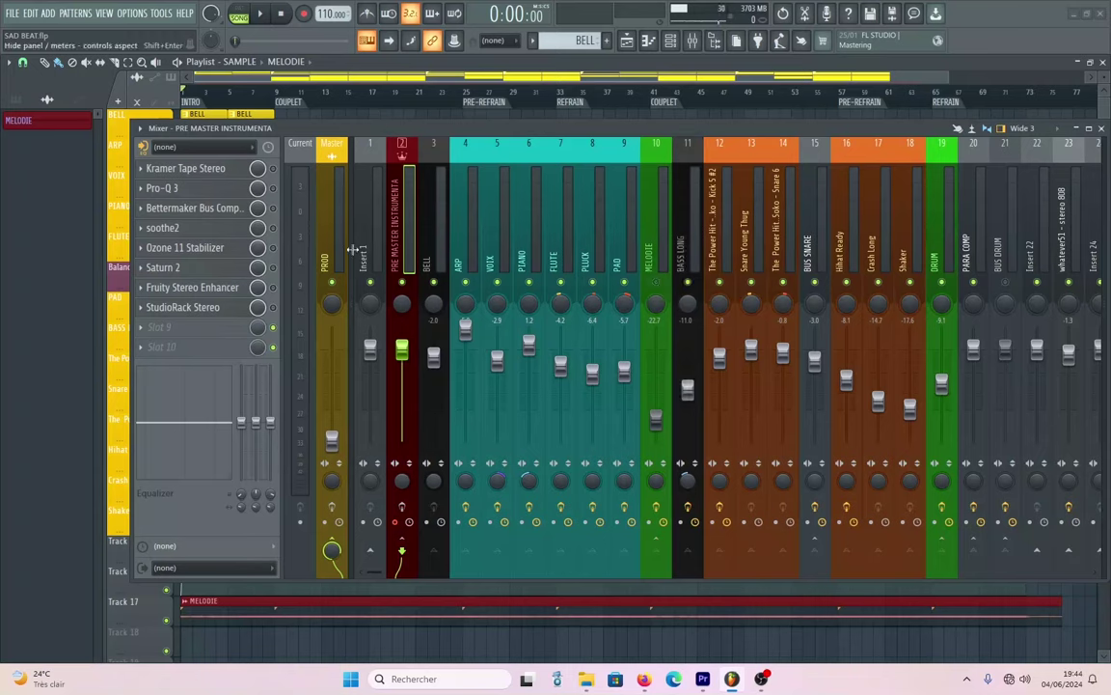
pyautogui.click(394, 524)
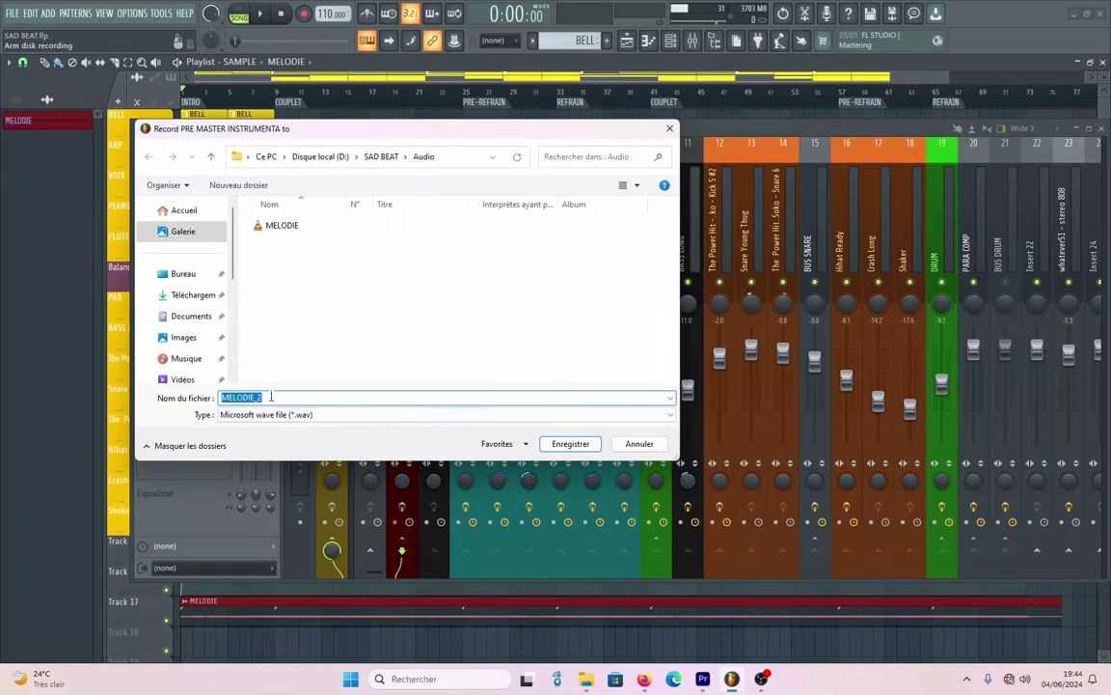
pyautogui.write('BASS')
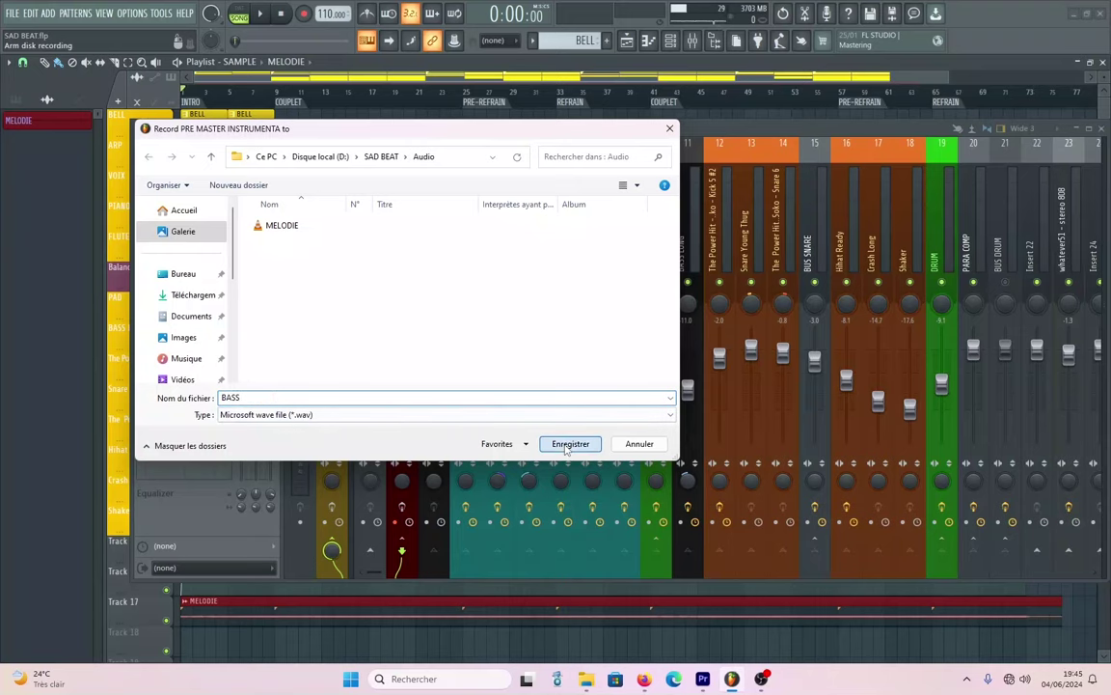
pyautogui.click(556, 444)
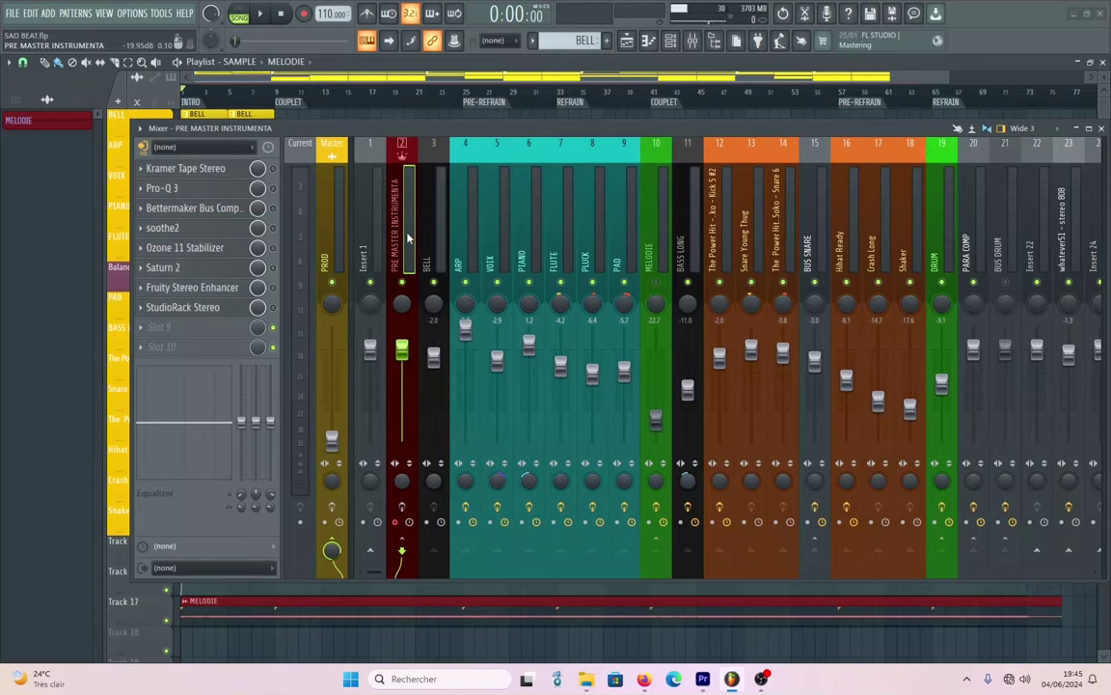
pyautogui.hotkey('ctrl', 'alt', 'r')
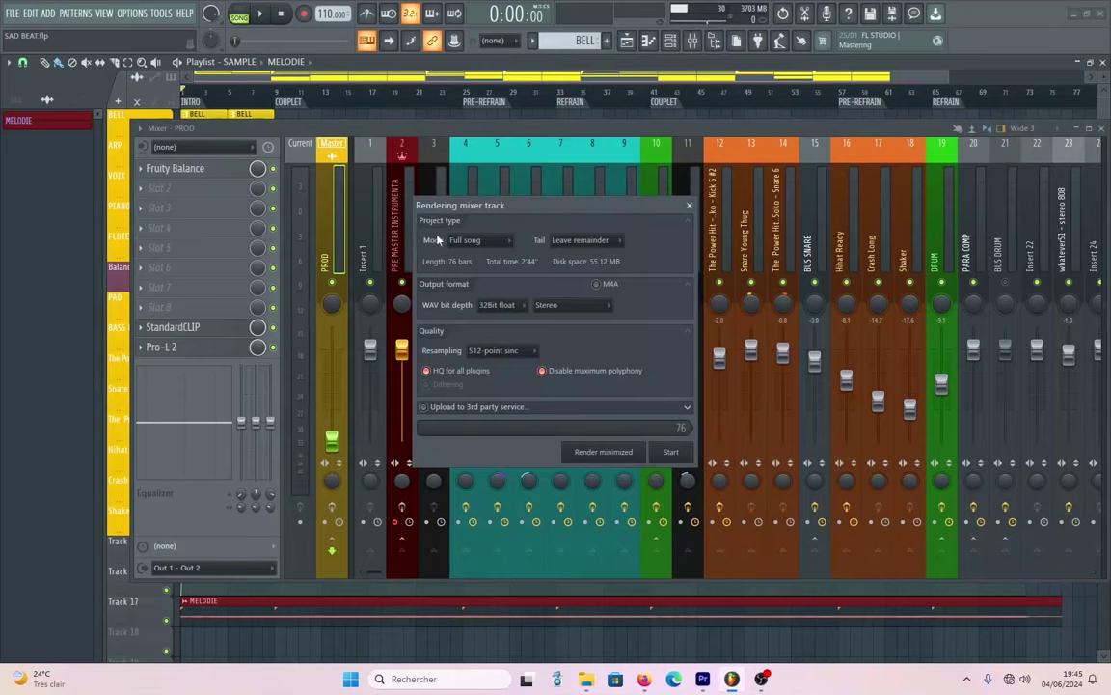
pyautogui.click(673, 455)
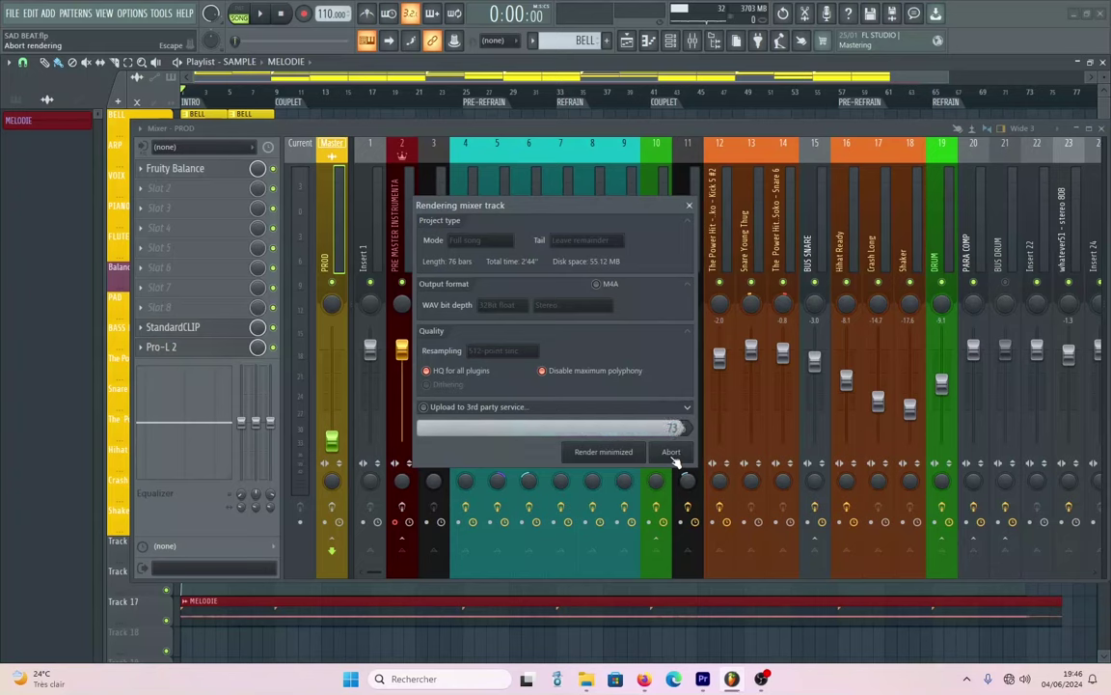
# Step: Mute BASS LONG, unmute BUS DRUM, and render PRE MASTER INSTRUMENTA for the full song to a WAV file named DRUM
pyautogui.click(404, 208)
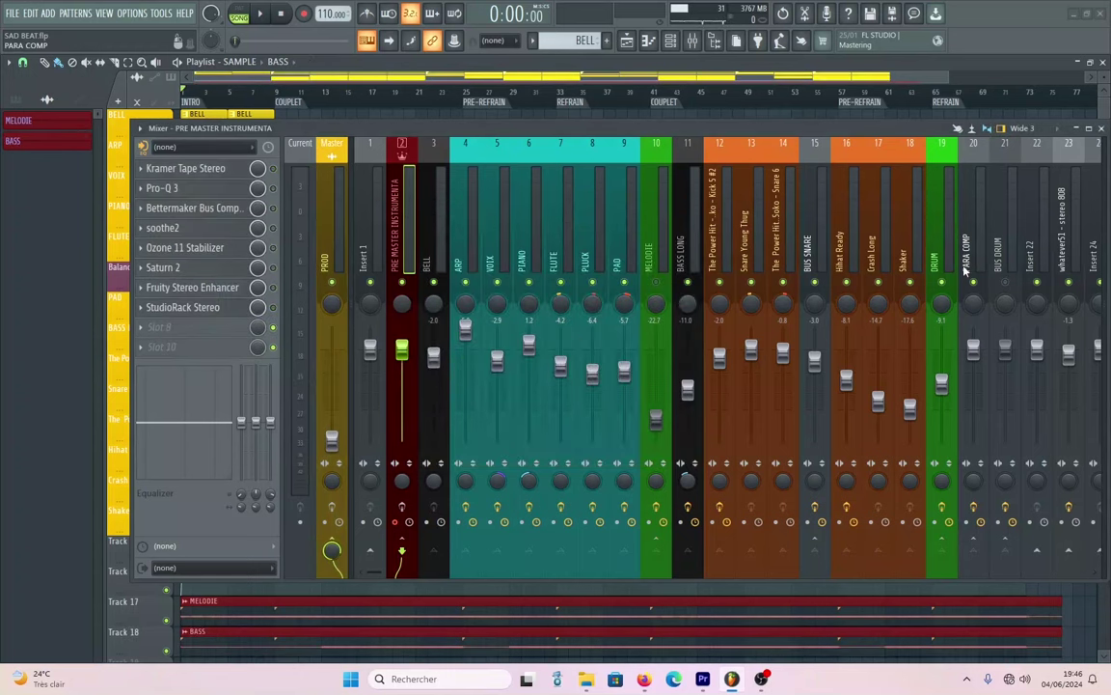
pyautogui.click(688, 282)
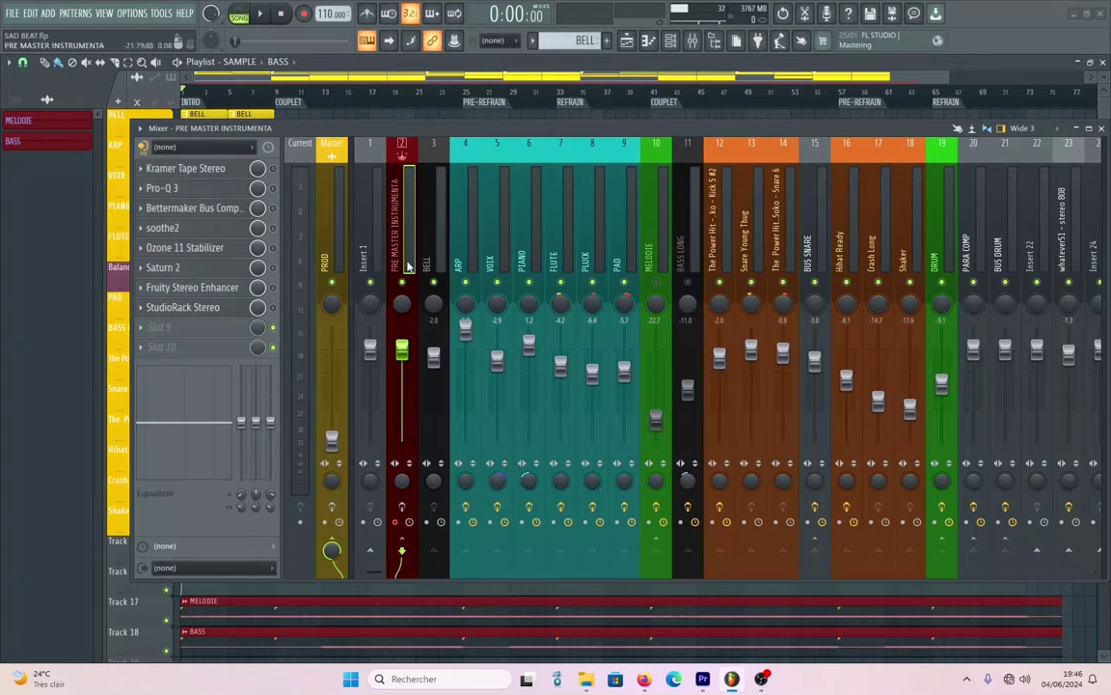
pyautogui.click(402, 521)
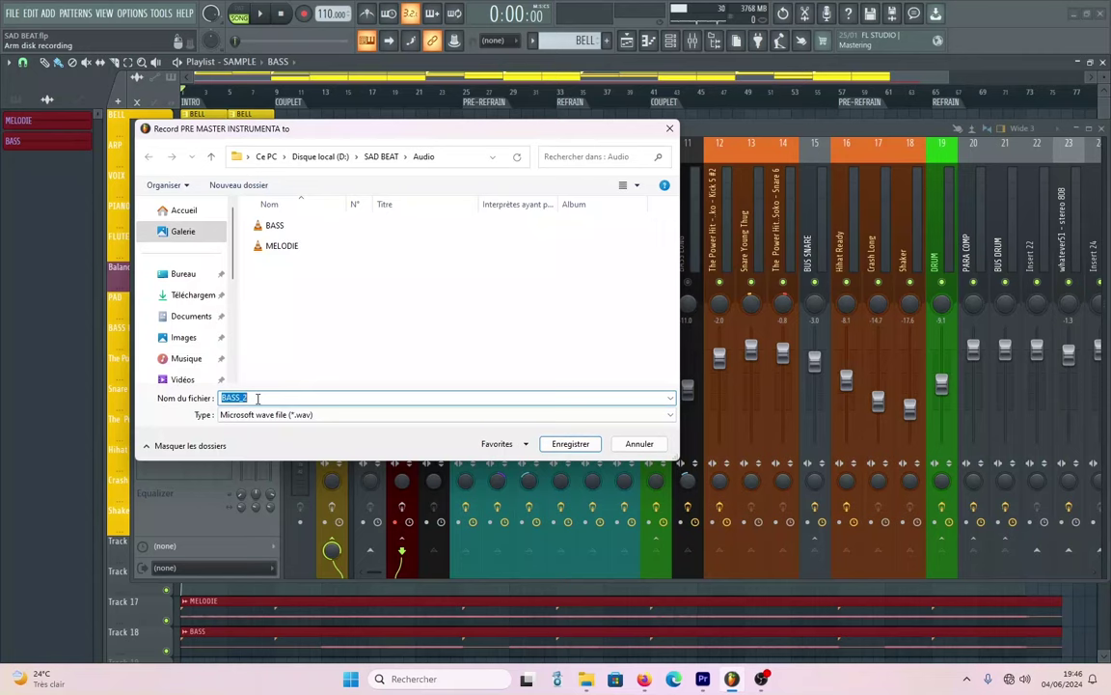
pyautogui.write('DRUM')
pyautogui.click(575, 443)
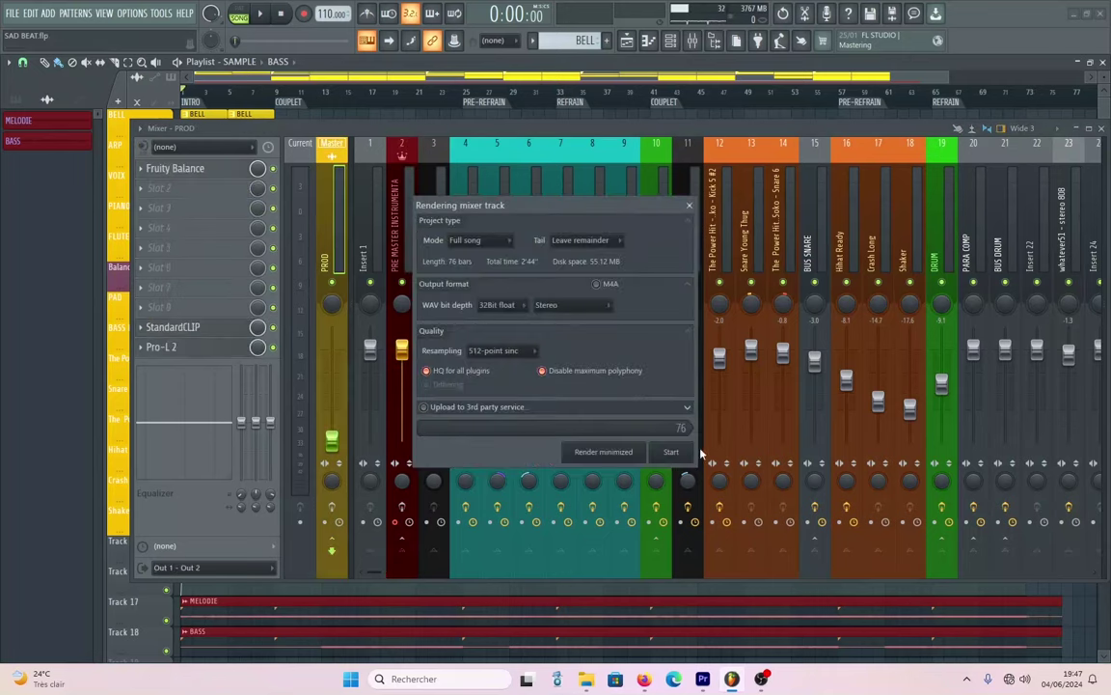
pyautogui.click(675, 454)
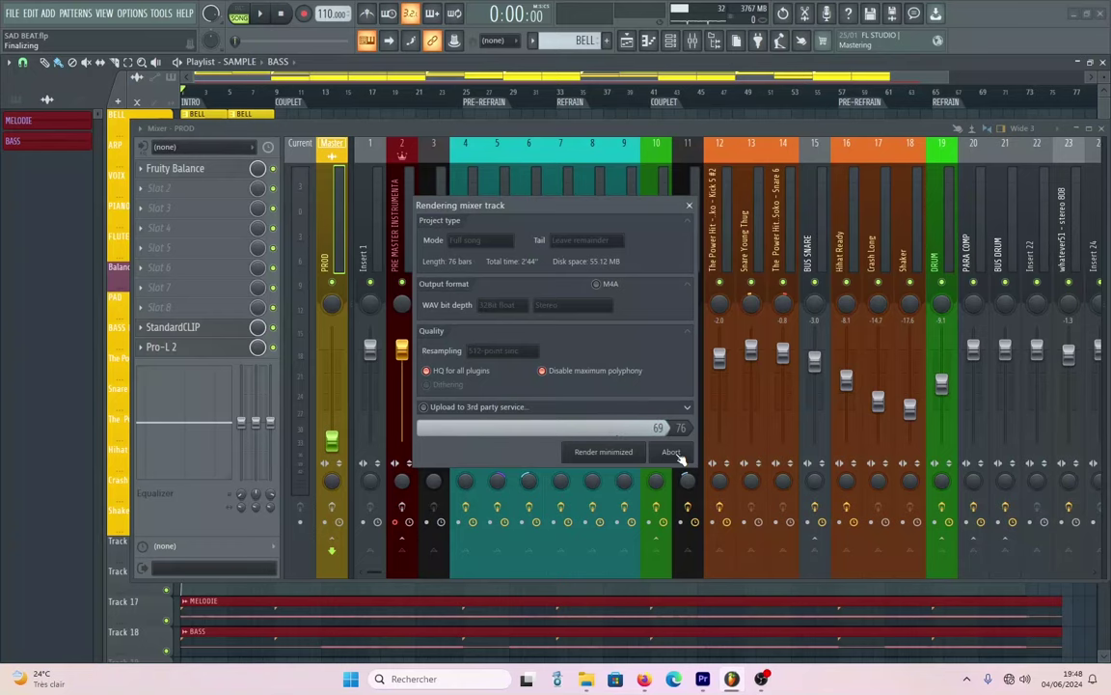
# Step: Hide the mixer and switch the playlist to the SAMPLE_2 arrangement
pyautogui.moveTo(585, 134); pyautogui.dragTo(581, 106)
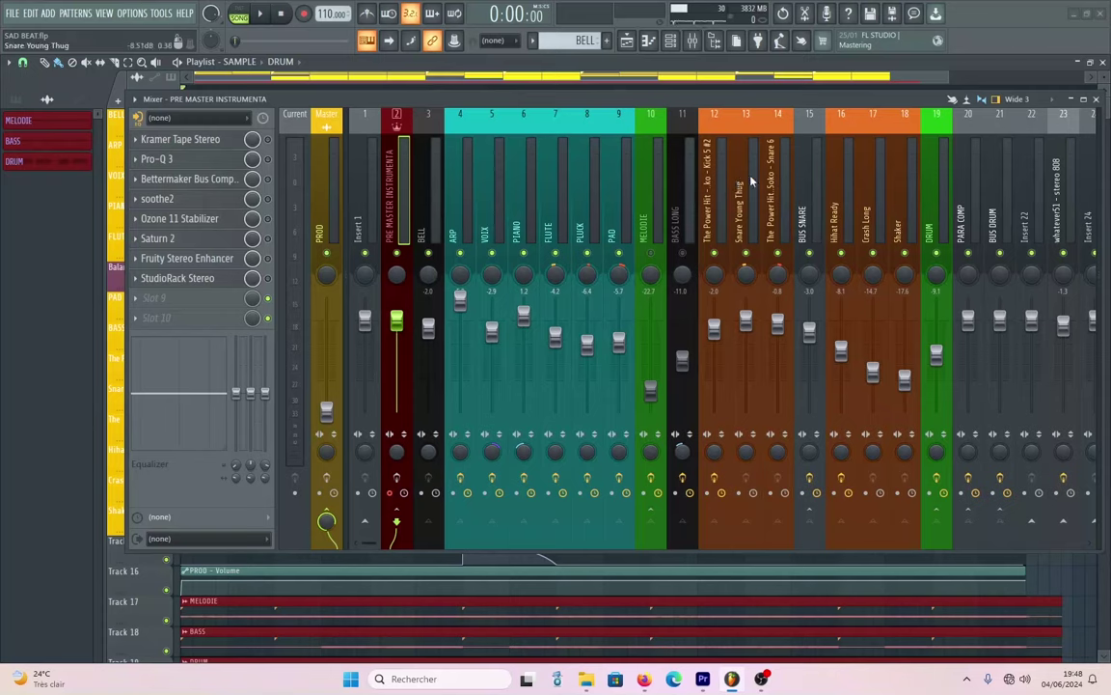
pyautogui.press('F9')
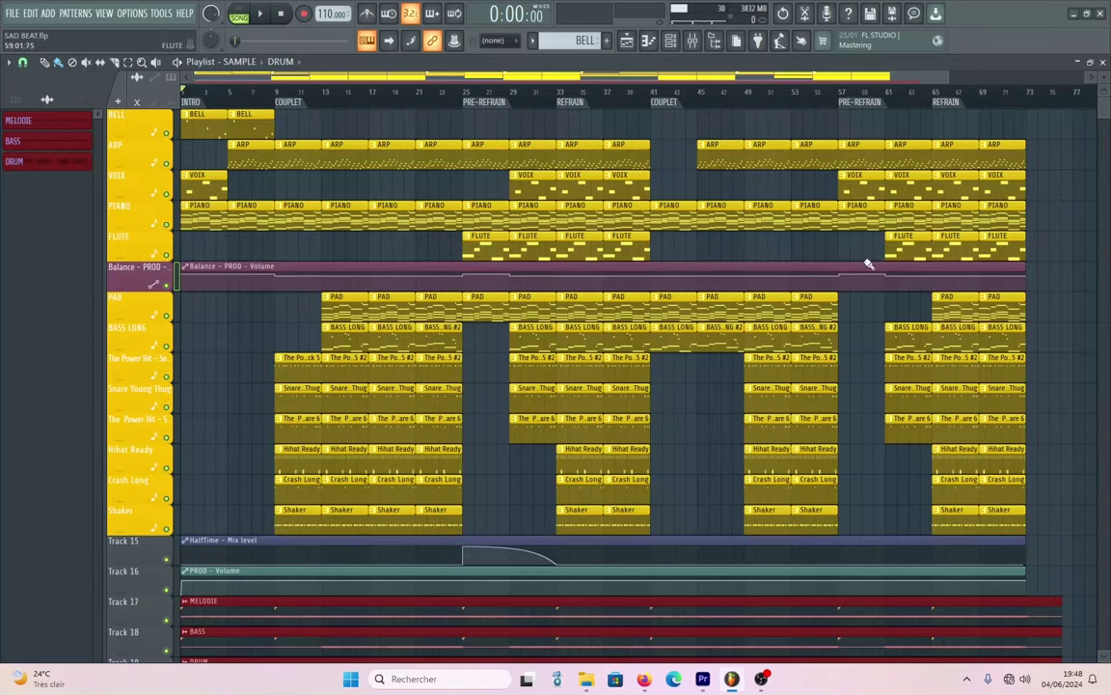
pyautogui.scroll(-1, 852, 280)
pyautogui.scroll(-5, 851, 280)
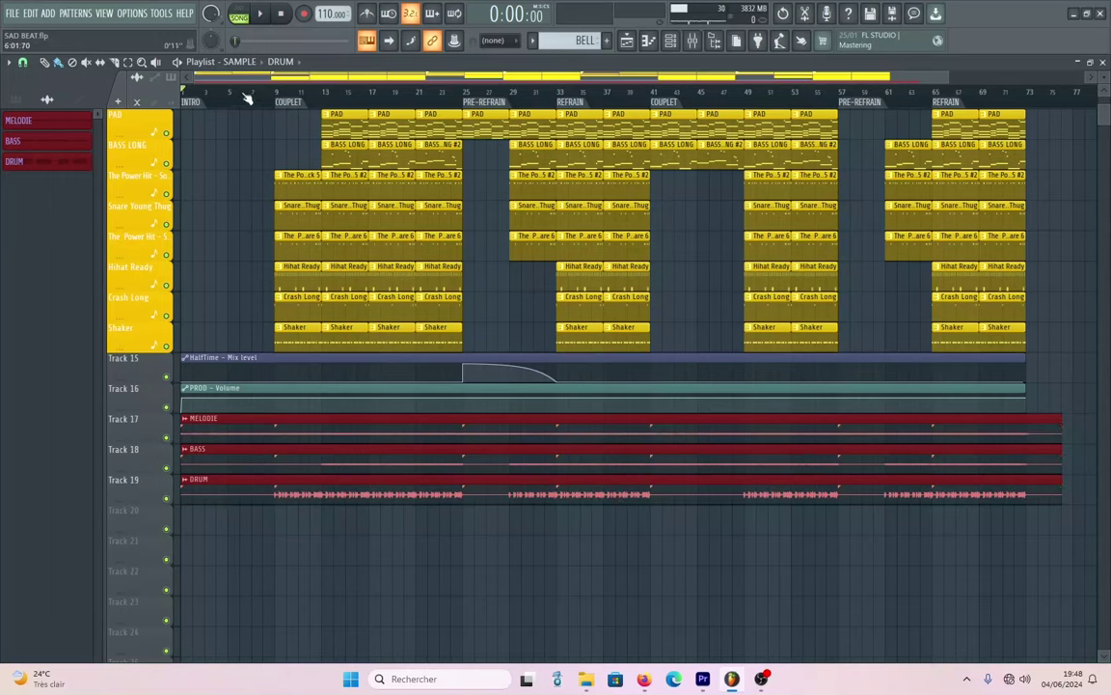
pyautogui.click(253, 62)
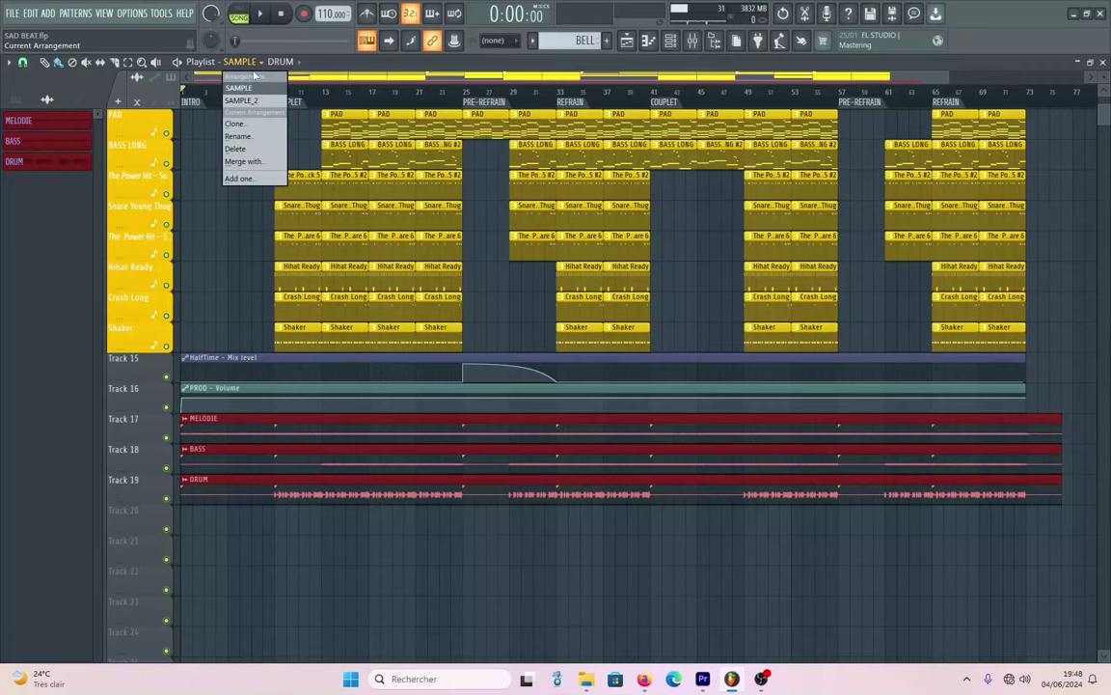
pyautogui.click(249, 103)
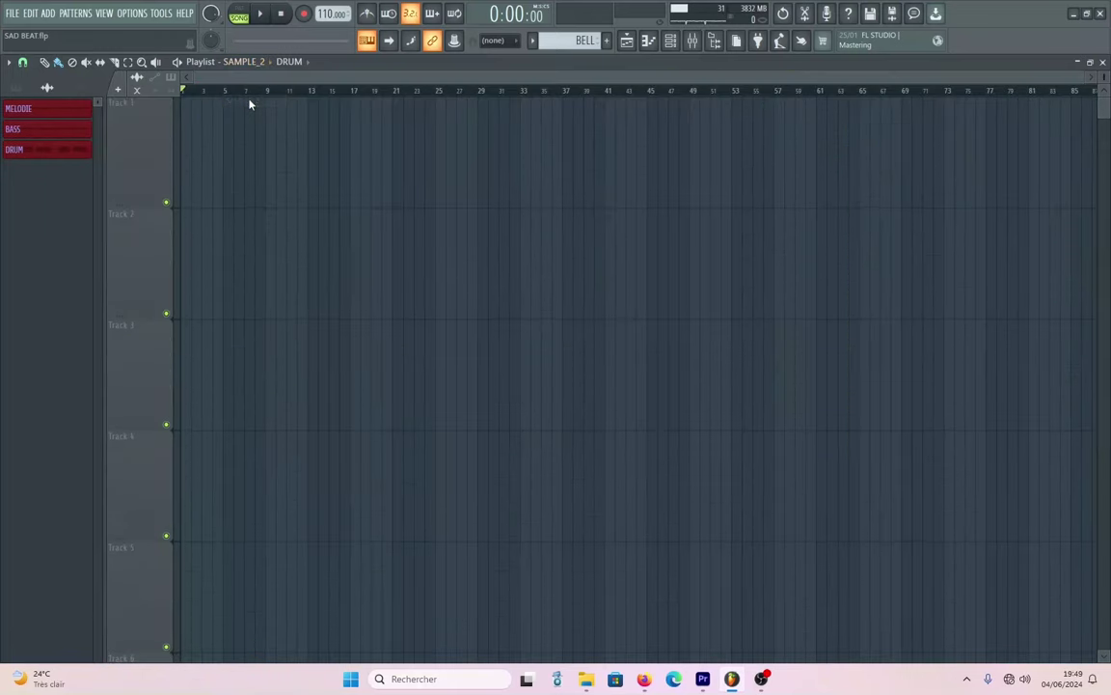
# Step: Place the MELODIE, BASS and DRUM audio clips on Tracks 1, 2 and 3, each starting at bar 1
pyautogui.click(60, 108)
pyautogui.click(259, 135)
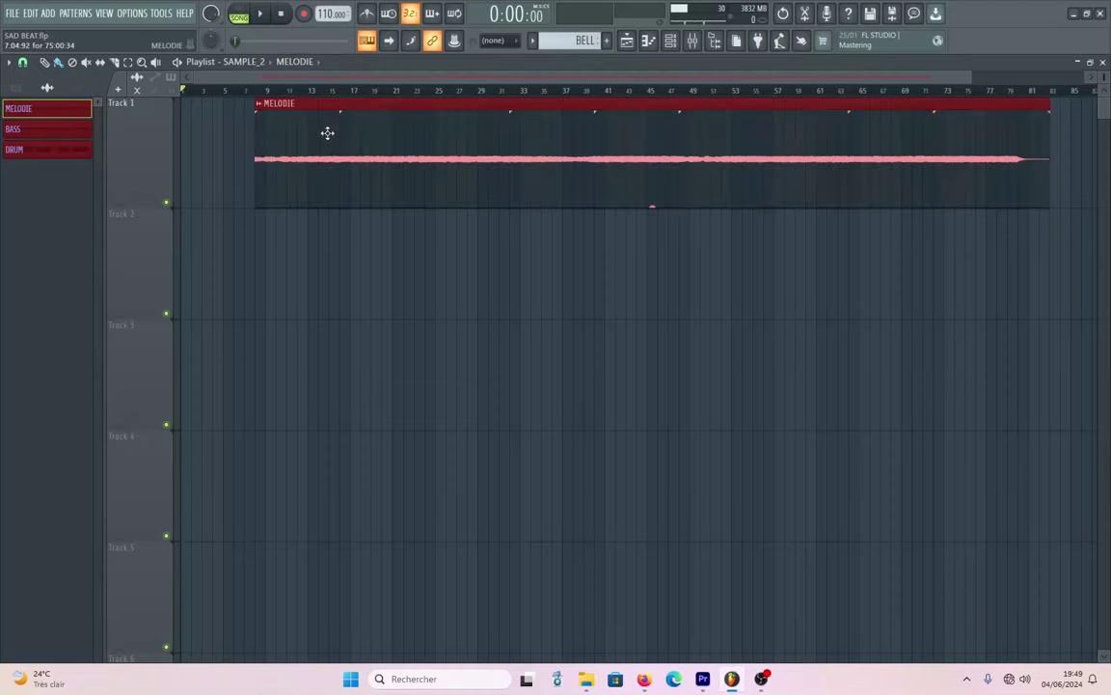
pyautogui.moveTo(325, 131); pyautogui.dragTo(91, 135)
pyautogui.click(54, 129)
pyautogui.click(196, 229)
pyautogui.moveTo(195, 228); pyautogui.dragTo(184, 229)
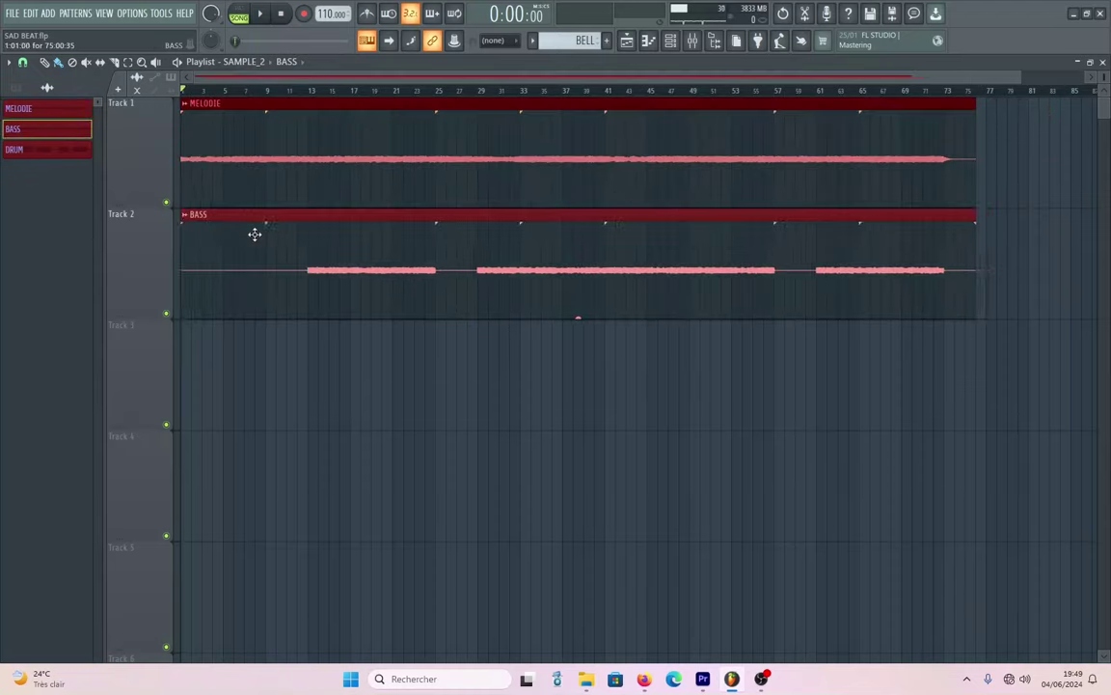
pyautogui.click(29, 150)
pyautogui.click(226, 337)
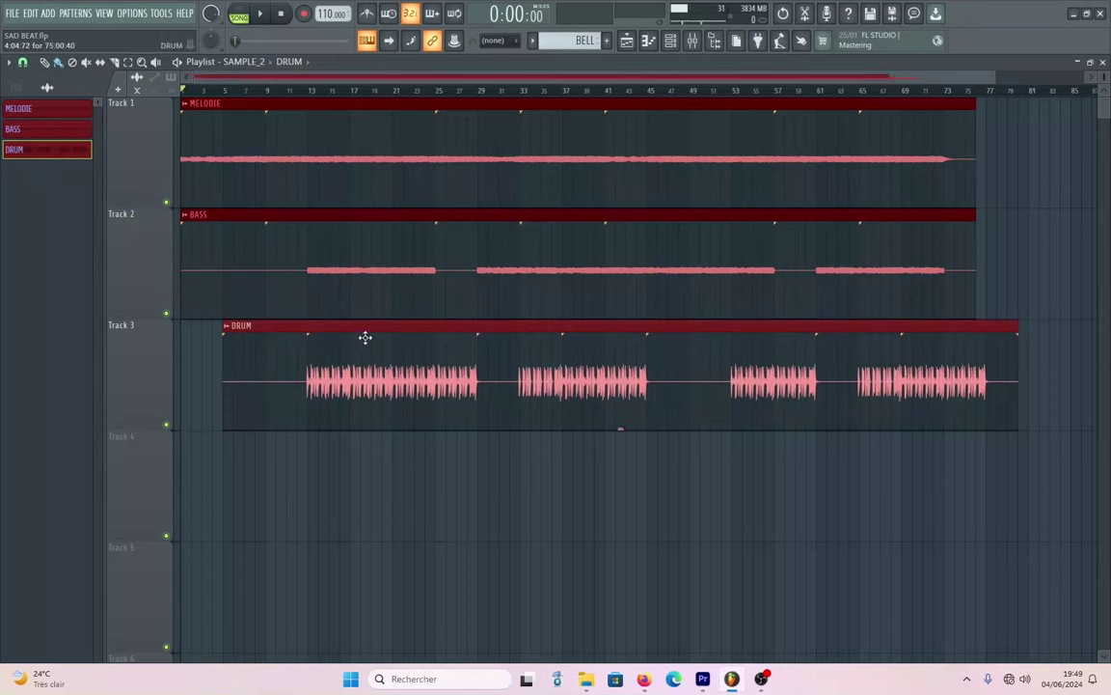
pyautogui.moveTo(224, 327); pyautogui.dragTo(180, 327)
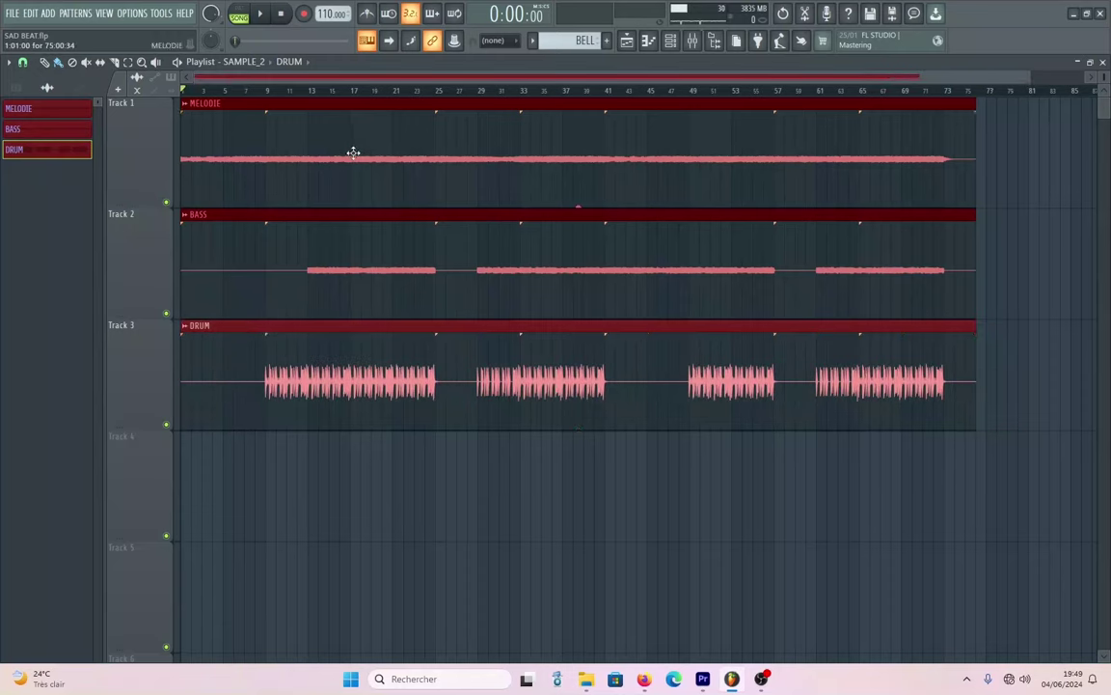
# Step: Recolor the MELODIE clip purple (#721759) and the BASS clip dark slate gray
pyautogui.rightClick(194, 104)
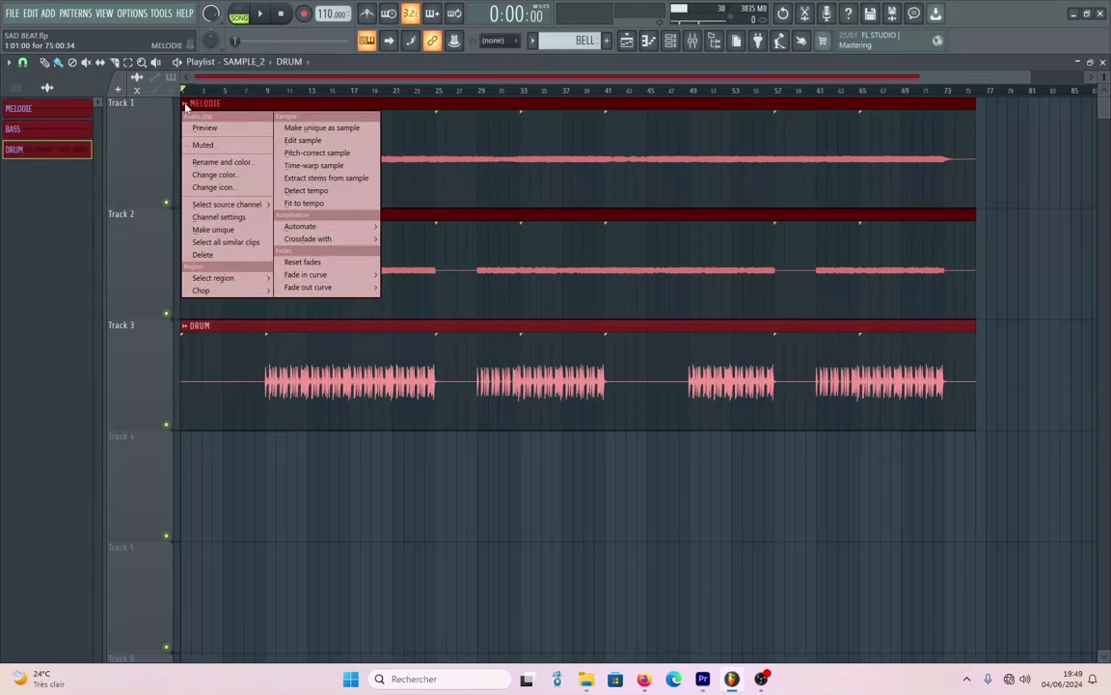
pyautogui.click(222, 178)
pyautogui.click(273, 355)
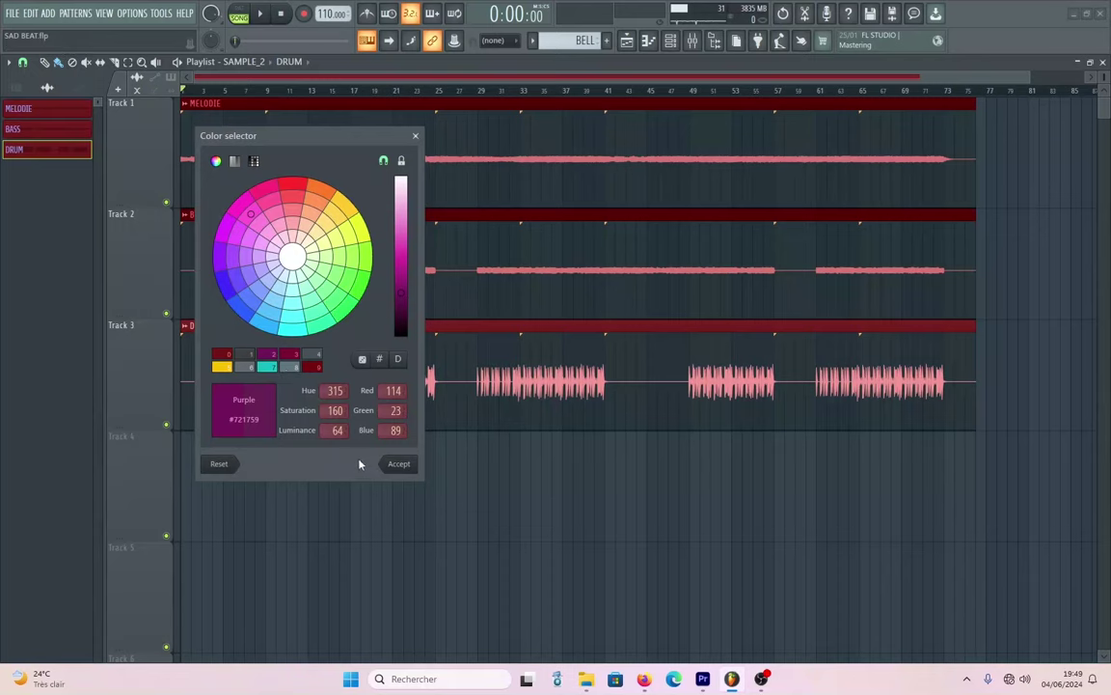
pyautogui.click(399, 464)
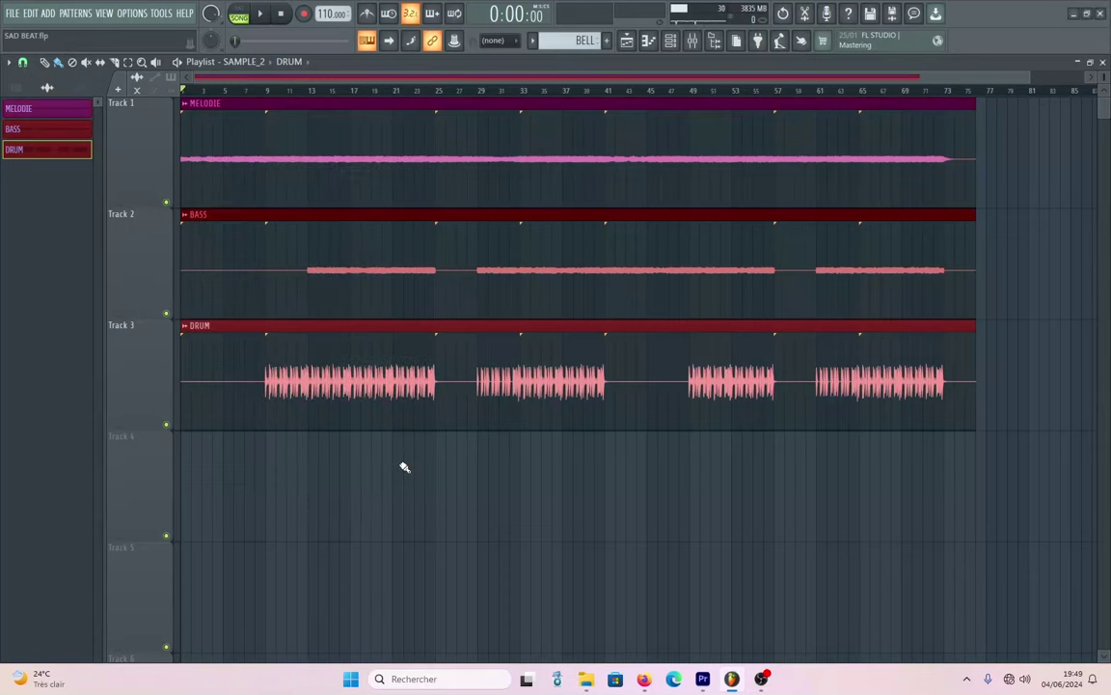
pyautogui.click(185, 216)
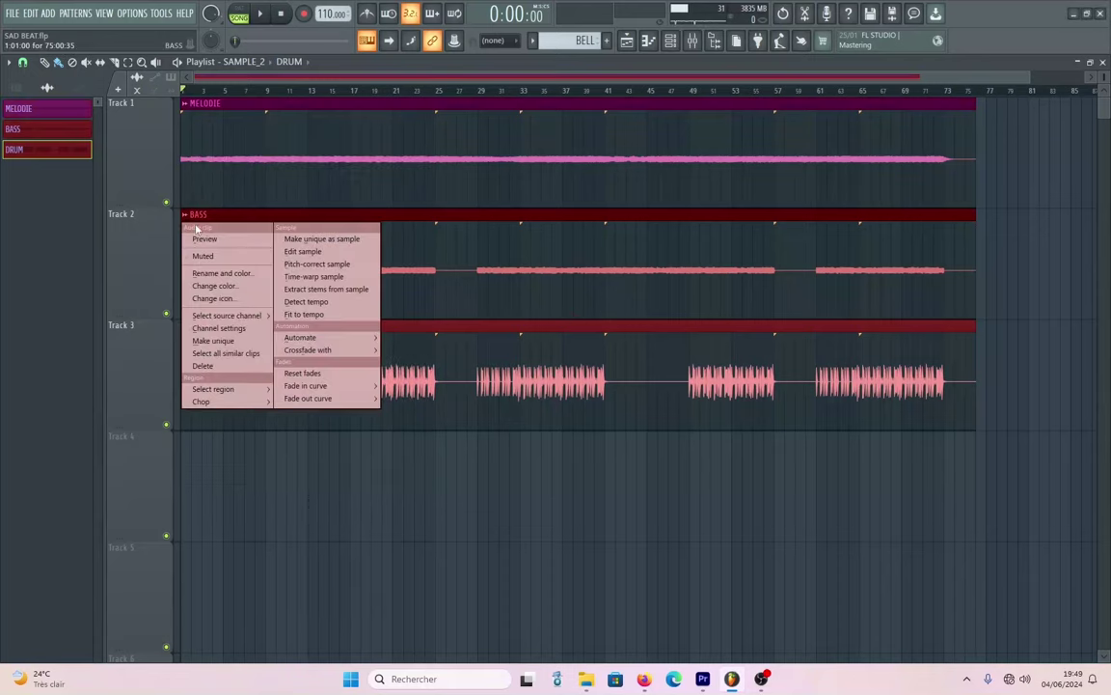
pyautogui.click(220, 286)
pyautogui.click(274, 465)
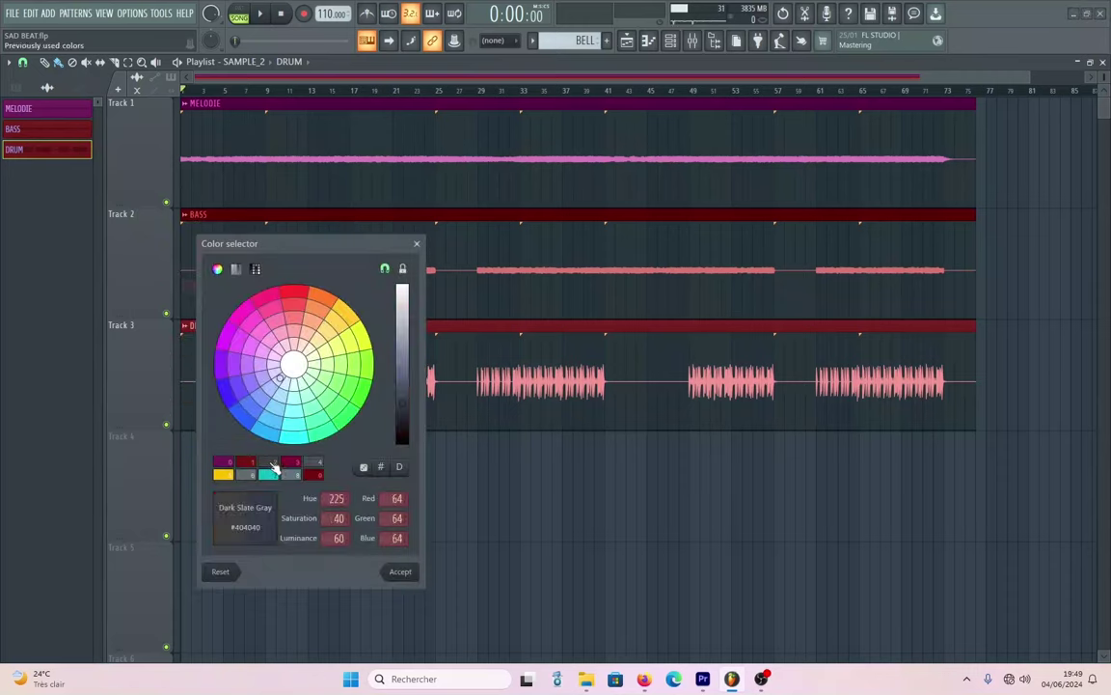
pyautogui.click(403, 575)
# Step: Recolor the DRUM clip dark turquoise (#14BEC2)
pyautogui.click(185, 328)
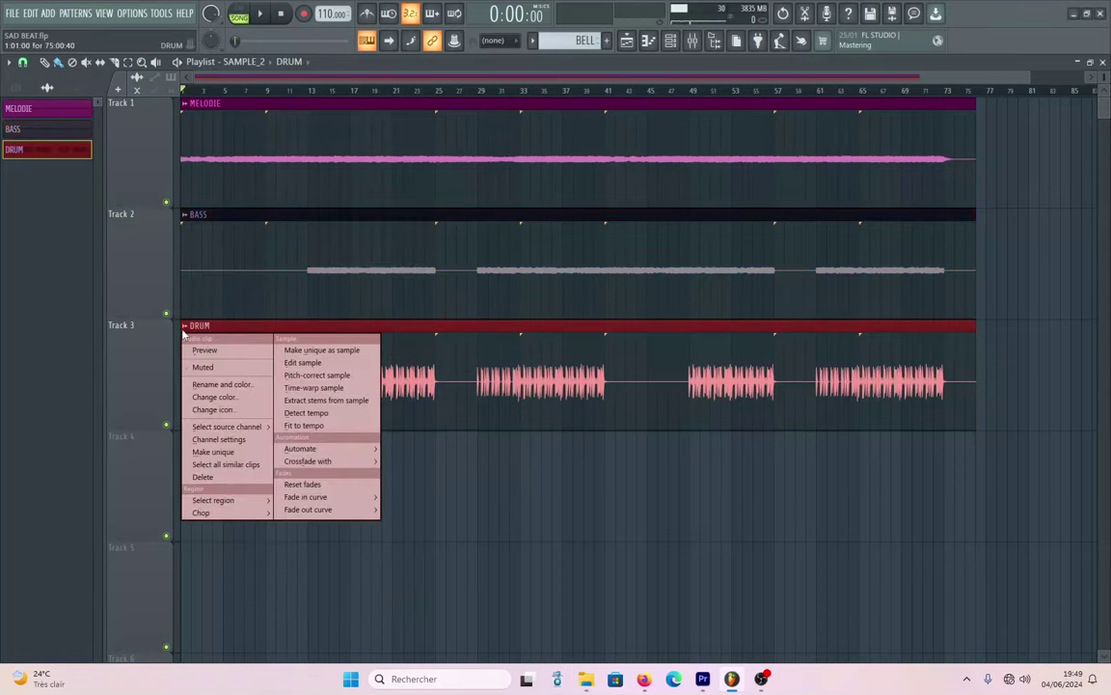
pyautogui.click(214, 391)
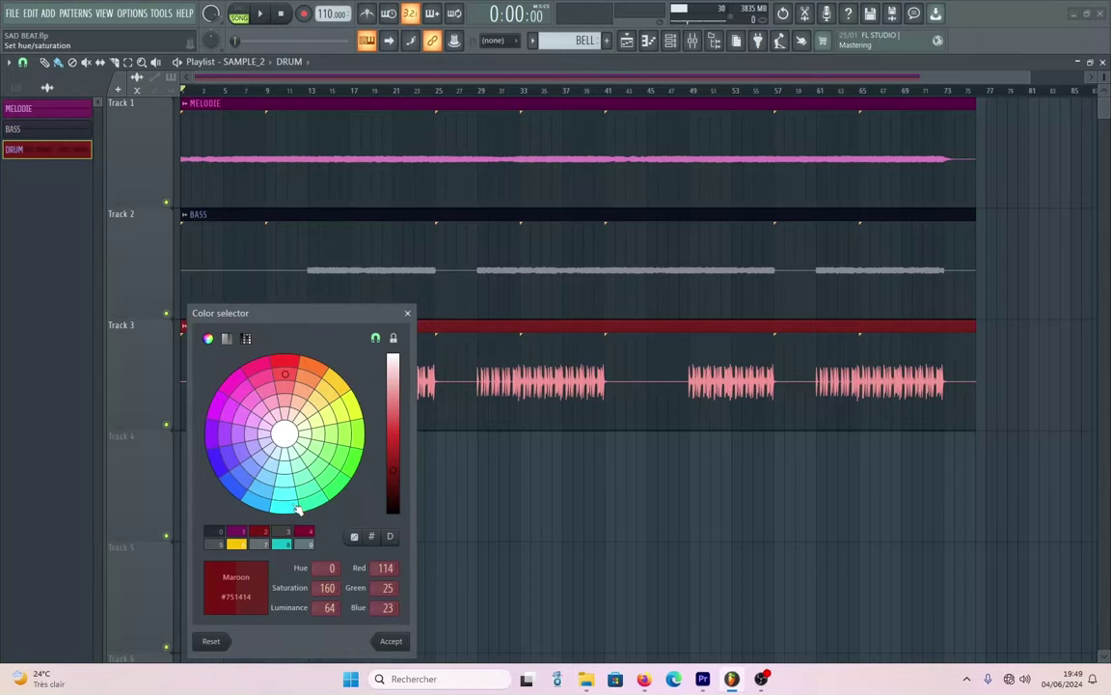
pyautogui.click(284, 505)
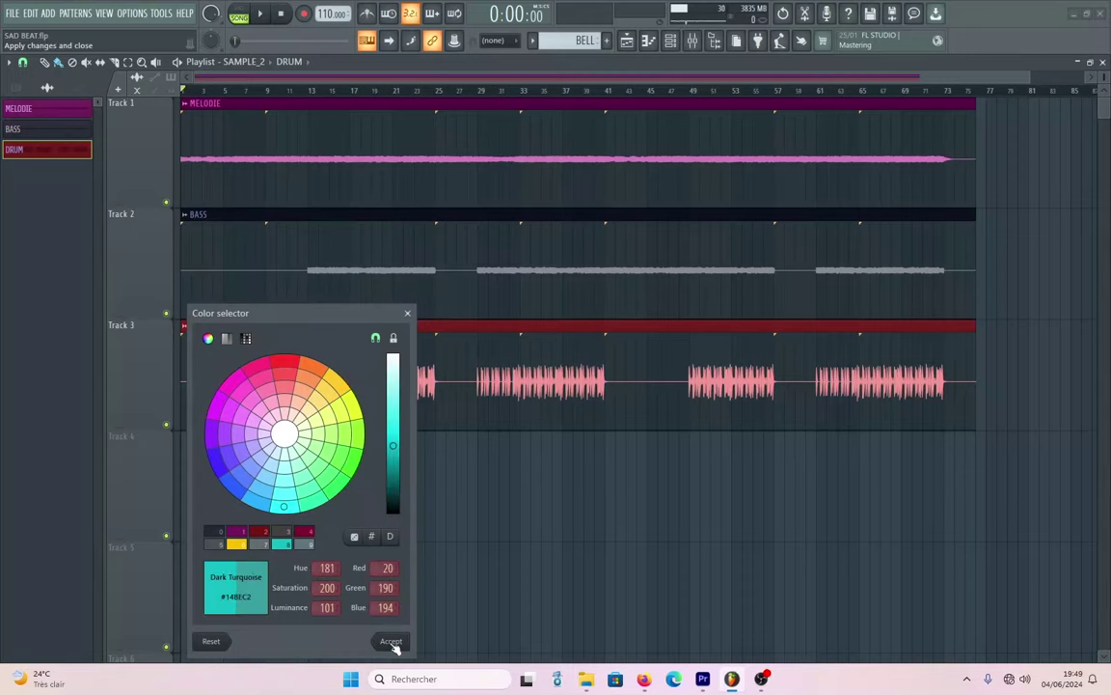
pyautogui.click(391, 641)
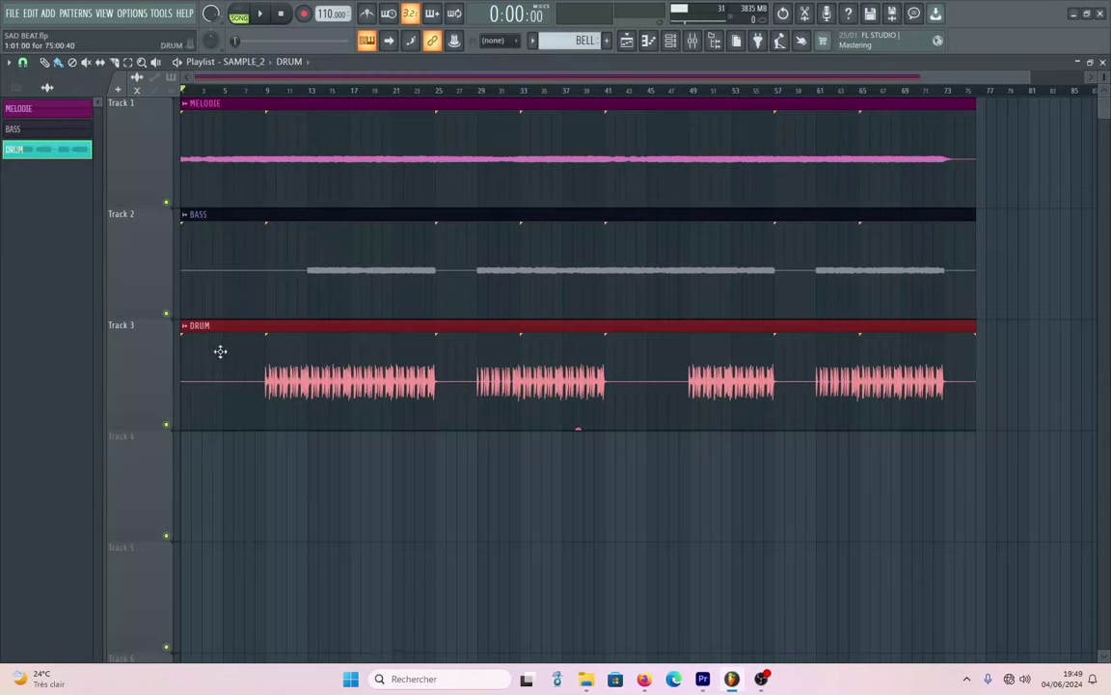
pyautogui.click(186, 328)
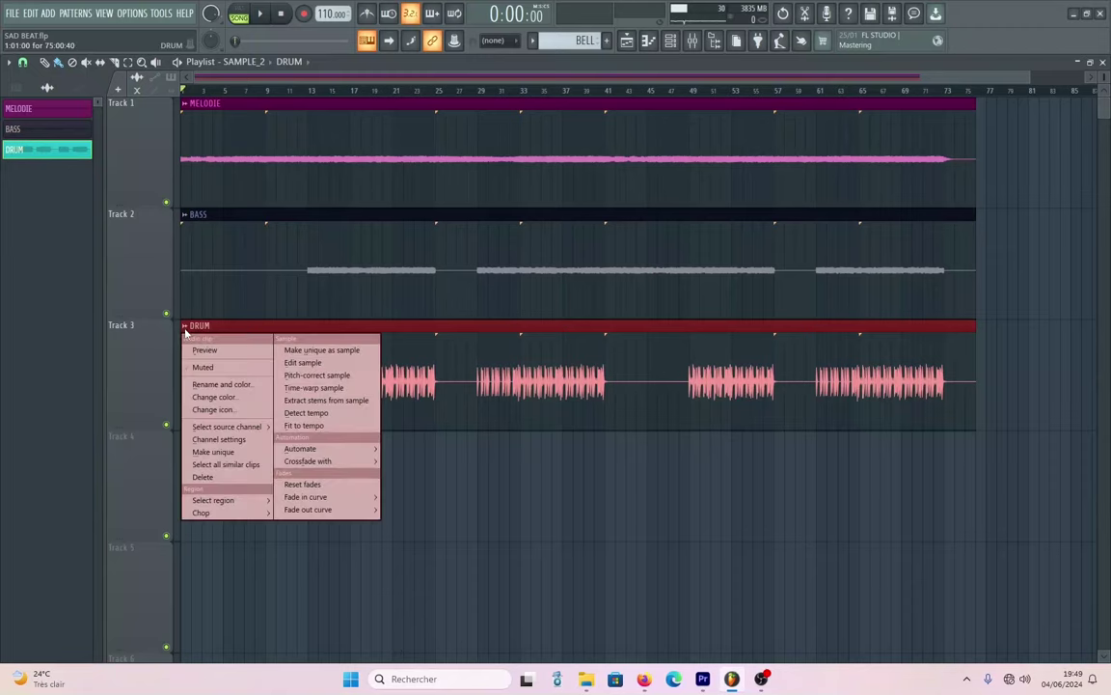
pyautogui.click(218, 398)
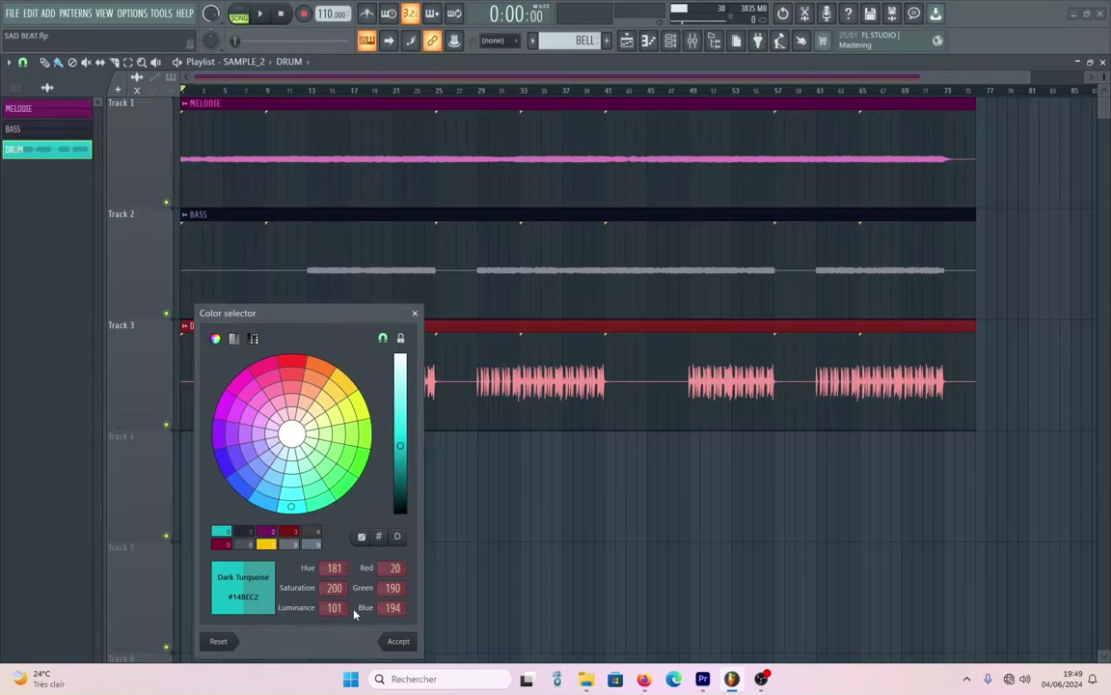
pyautogui.click(391, 639)
# Step: Auto name Tracks 1, 2 and 3 after their MELODIE, BASS and DRUM clips
pyautogui.rightClick(129, 136)
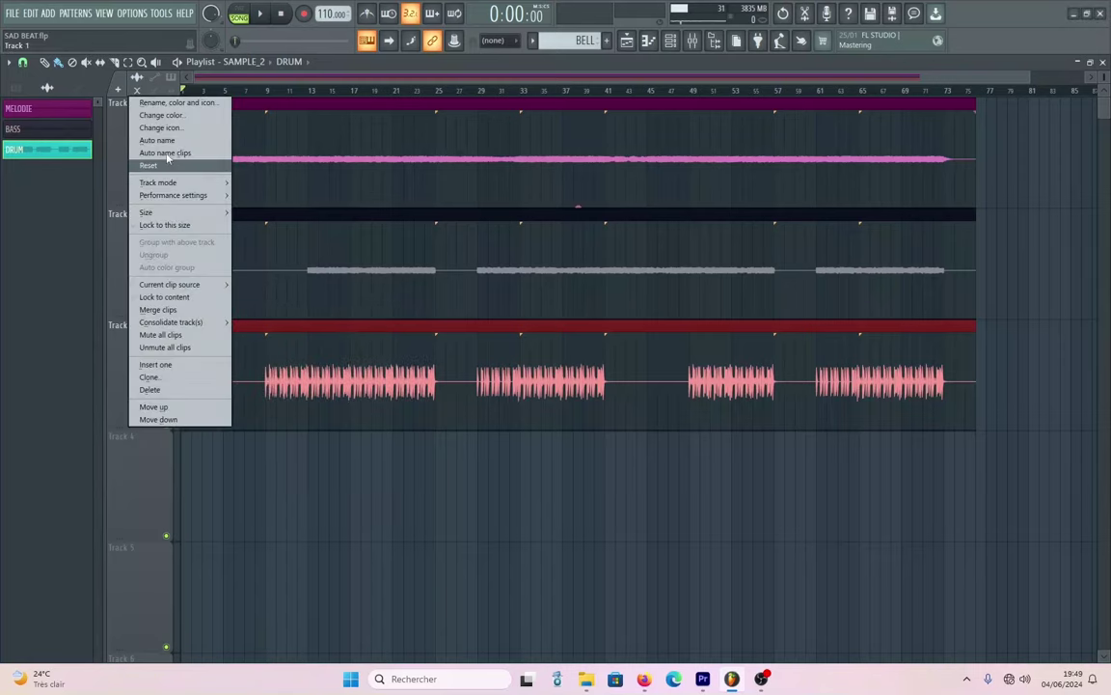
pyautogui.click(156, 140)
pyautogui.rightClick(135, 211)
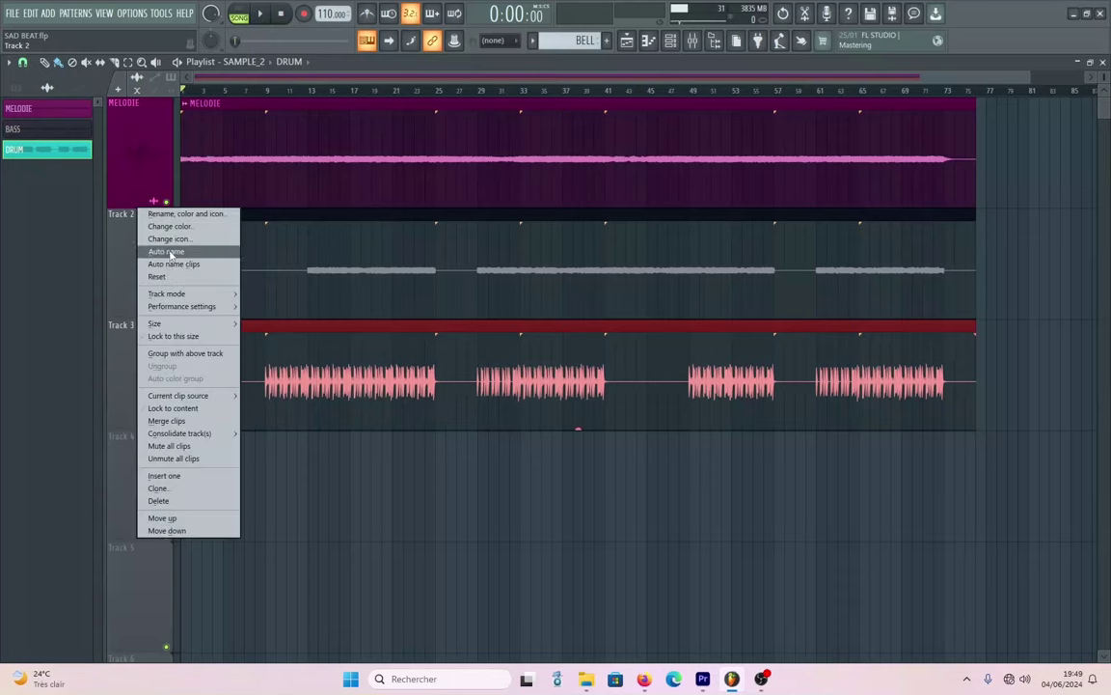
pyautogui.click(165, 250)
pyautogui.rightClick(124, 326)
pyautogui.click(177, 364)
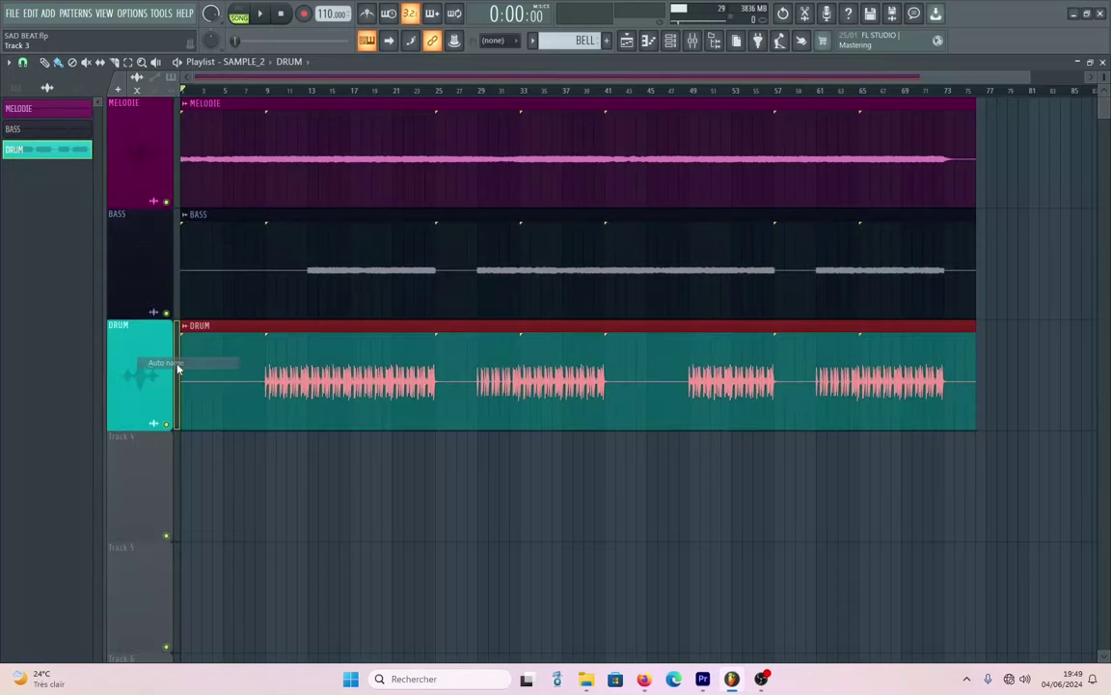
pyautogui.click(655, 501)
pyautogui.rightClick(687, 466)
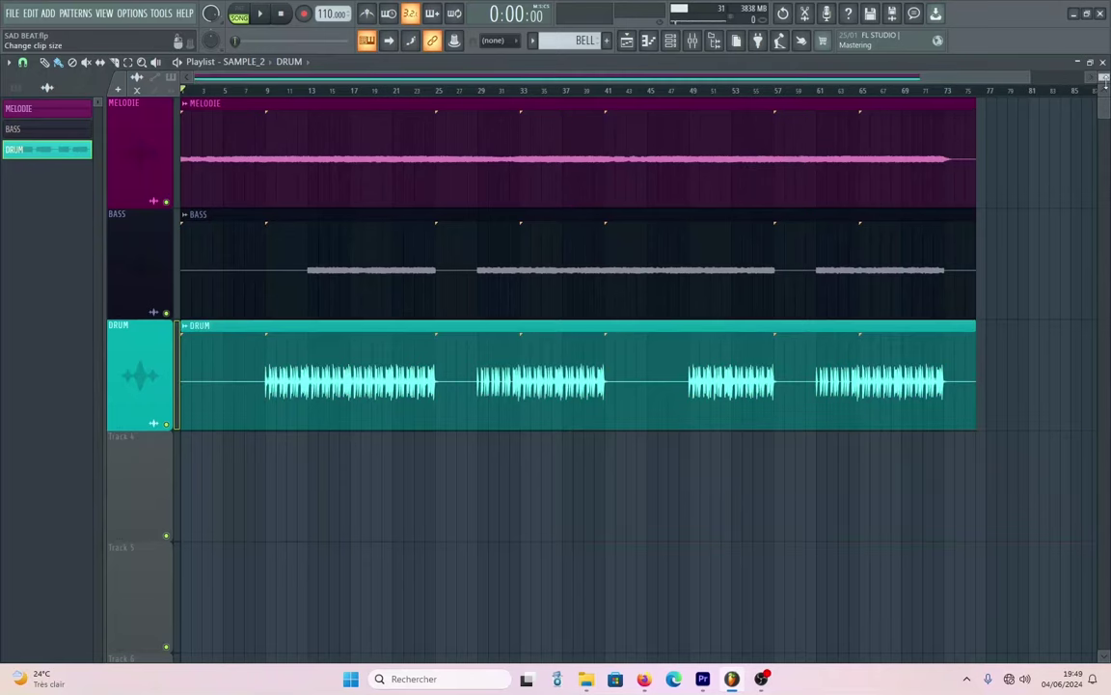
# Step: Move the mixer tracks from BELL through Insert 24 rightward as a block so that BELL sits on insert 15
pyautogui.scroll(2, 1104, 89)
pyautogui.scroll(2, 934, 79)
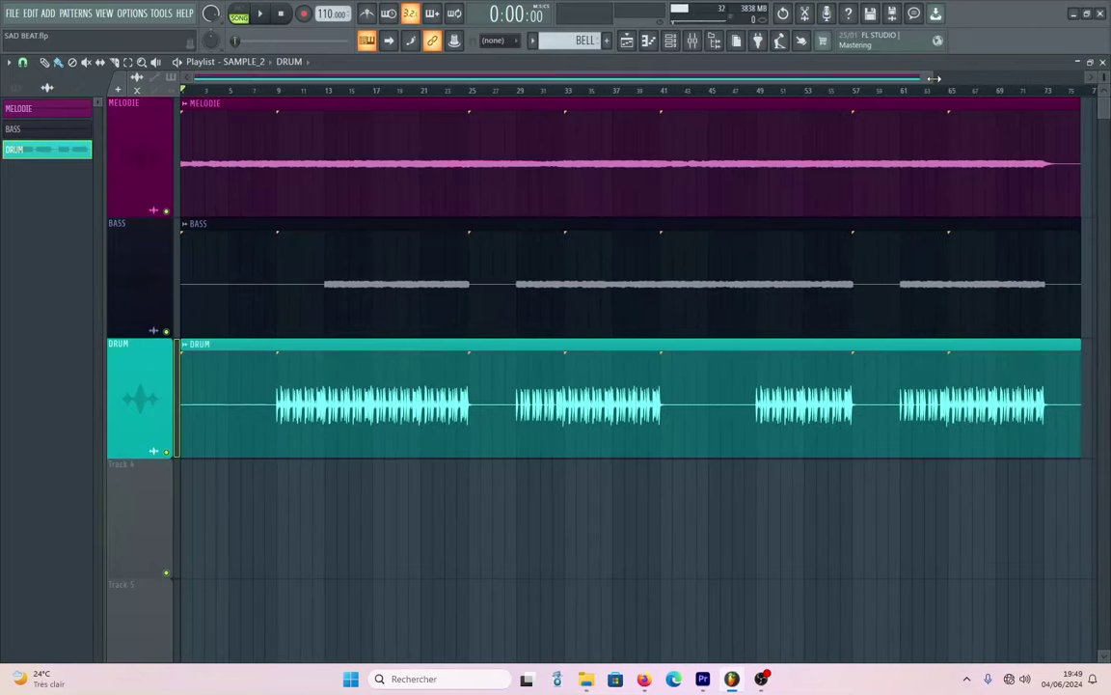
pyautogui.press('F9')
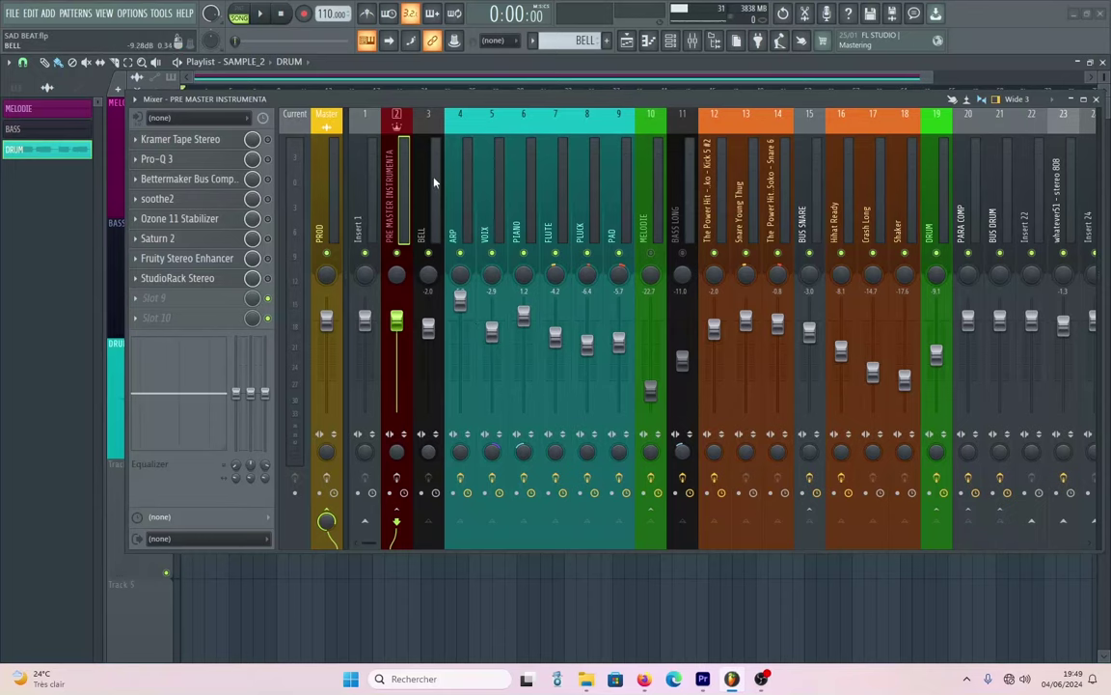
pyautogui.moveTo(434, 181); pyautogui.dragTo(946, 210)
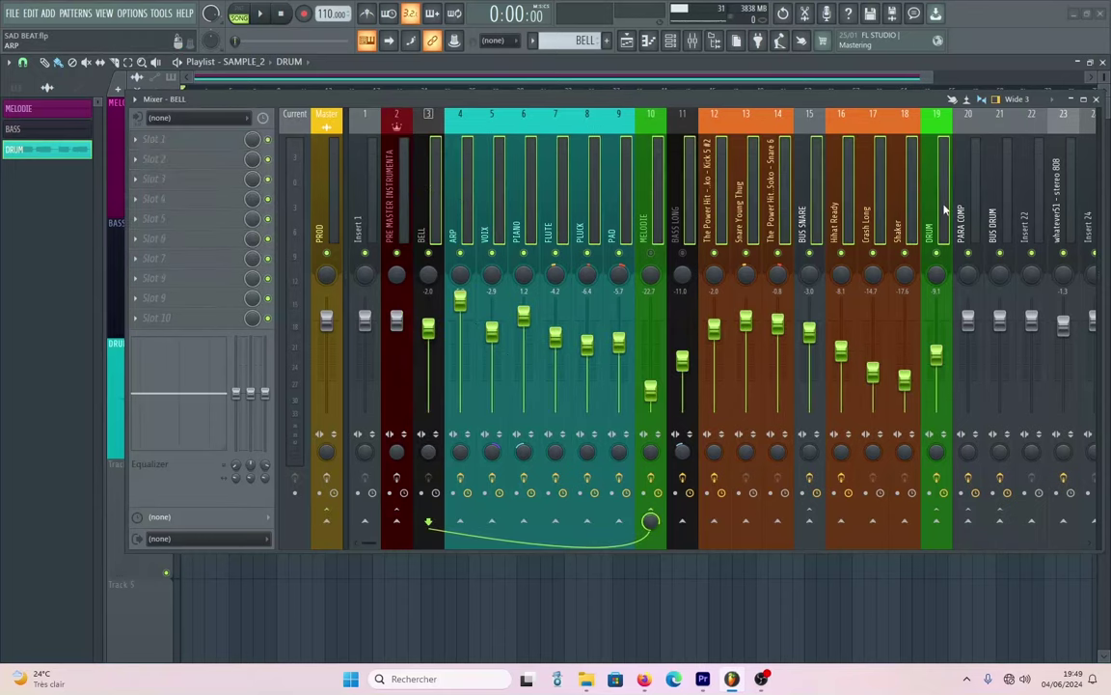
pyautogui.hscroll(3, 677, 179)
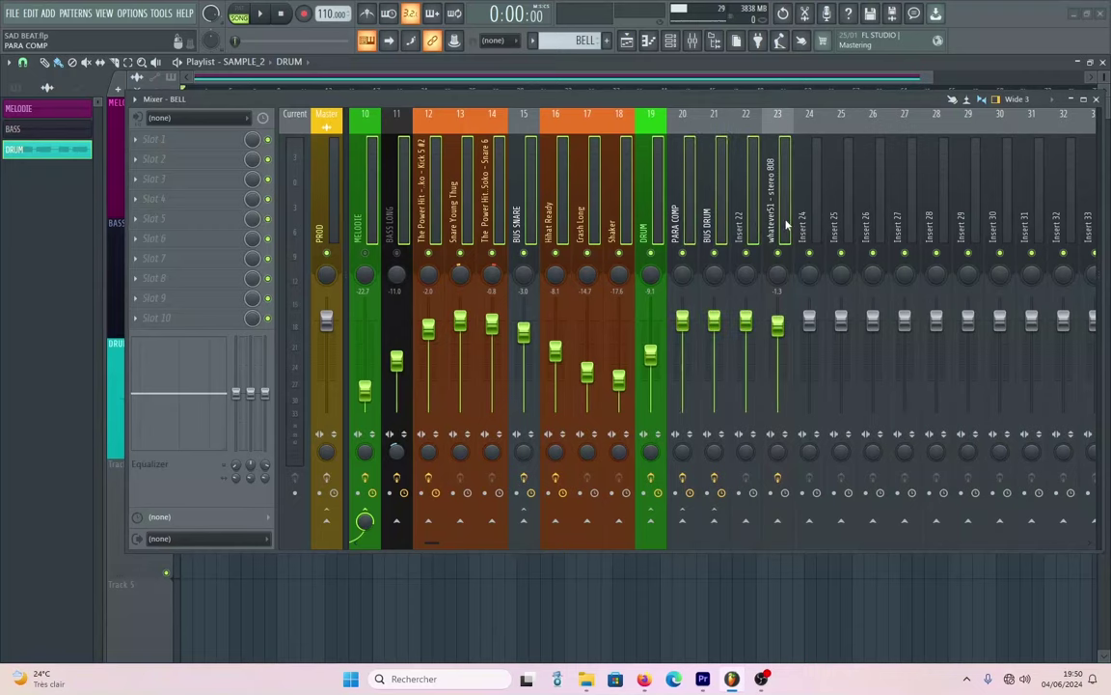
pyautogui.moveTo(786, 225); pyautogui.dragTo(814, 230)
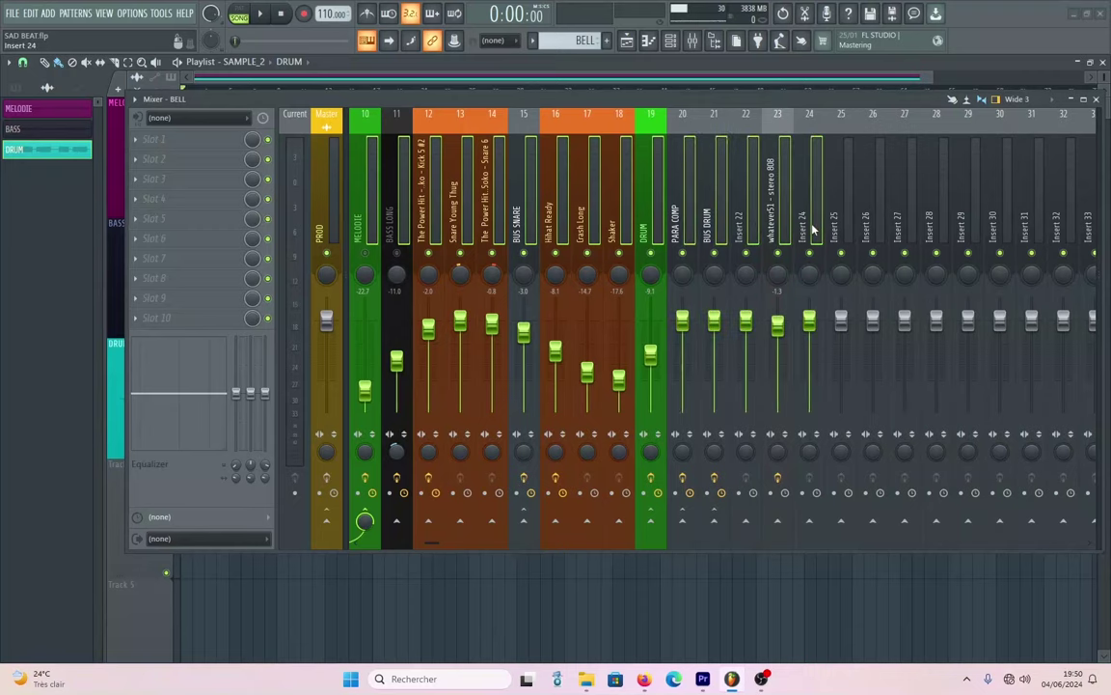
pyautogui.hotkey('alt', 'Left')
pyautogui.hotkey('alt', 'Left')
pyautogui.hotkey('alt', 'Left')
pyautogui.hotkey('alt', 'Left')
pyautogui.hotkey('alt', 'Left')
pyautogui.hotkey('alt', 'Left')
pyautogui.hotkey('alt', 'Left')
pyautogui.hotkey('alt', 'Left')
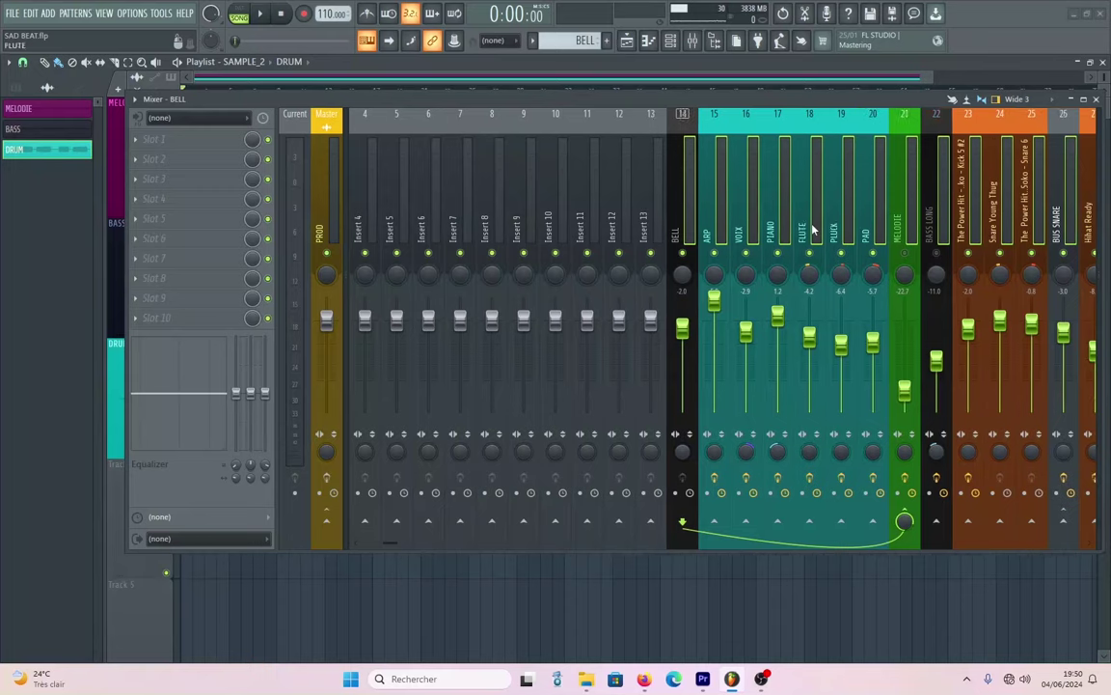
pyautogui.hotkey('alt', 'Right')
pyautogui.hscroll(-3, 444, 131)
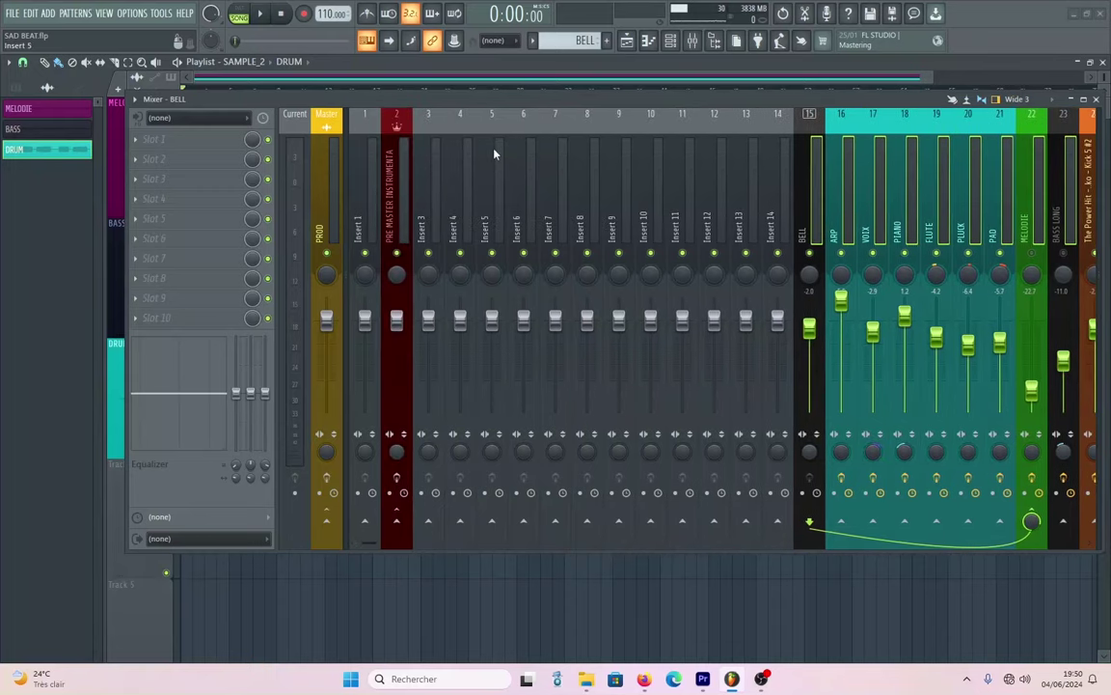
# Step: Route the MELODIE, BASS and DRUM audio channels to consecutive mixer tracks starting from insert 4
pyautogui.click(434, 118)
pyautogui.moveTo(436, 101); pyautogui.dragTo(784, 219)
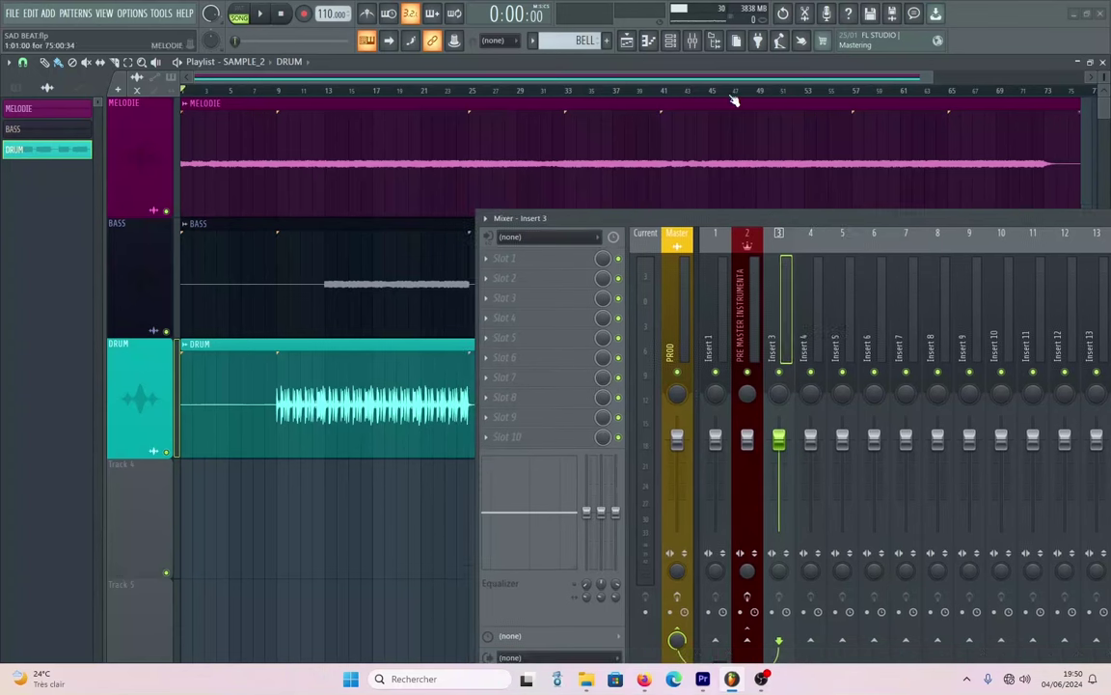
pyautogui.press('F6')
pyautogui.click(250, 434)
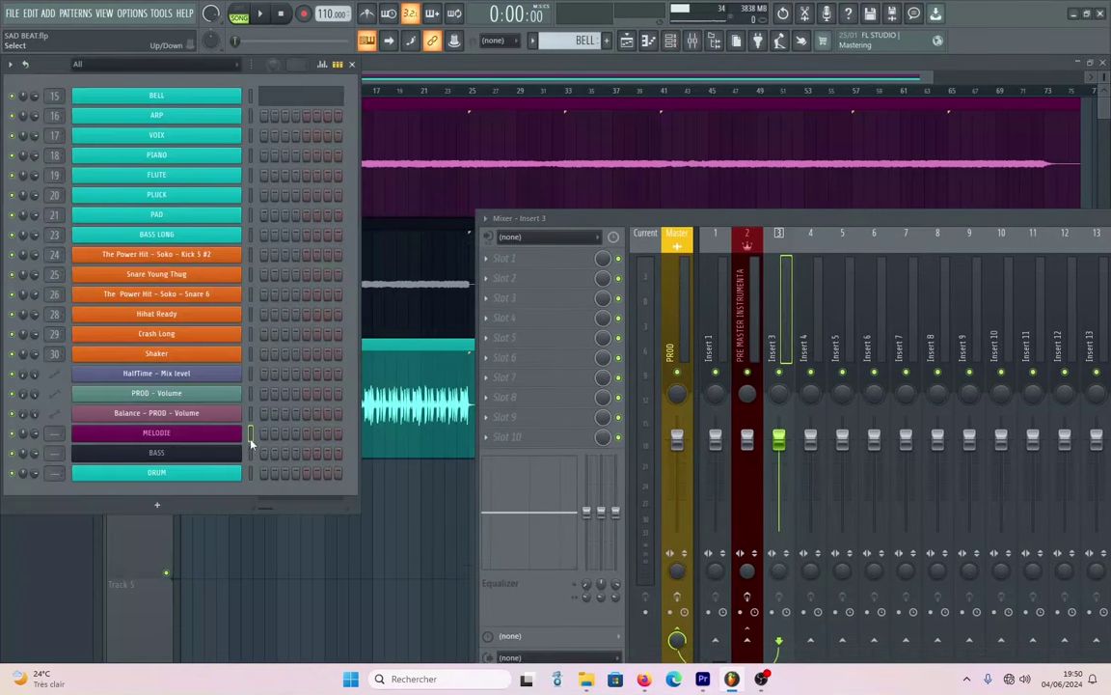
pyautogui.scroll(-2, 886, 230)
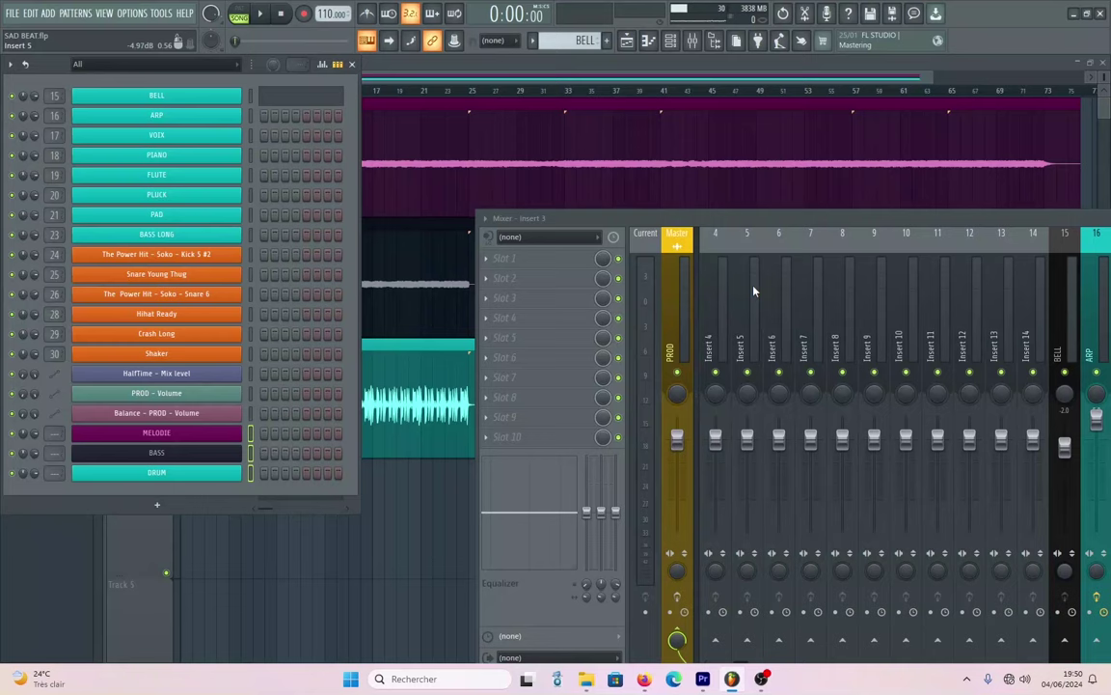
pyautogui.scroll(2, 766, 273)
pyautogui.click(808, 299)
pyautogui.rightClick(827, 229)
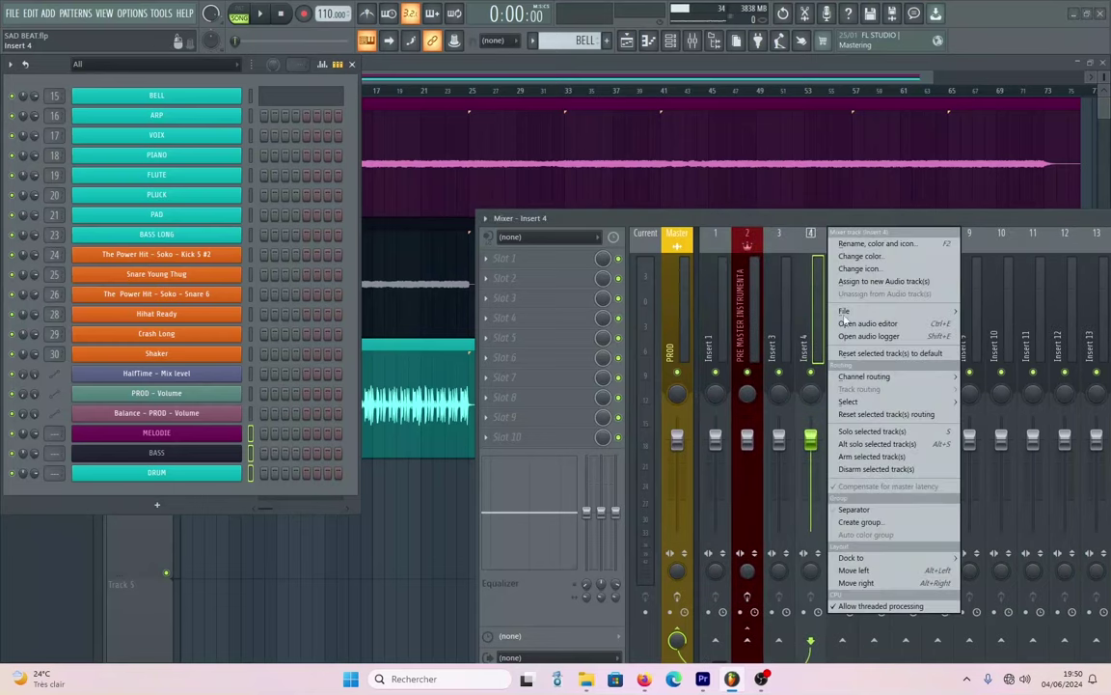
pyautogui.moveTo(906, 384)
pyautogui.click(687, 389)
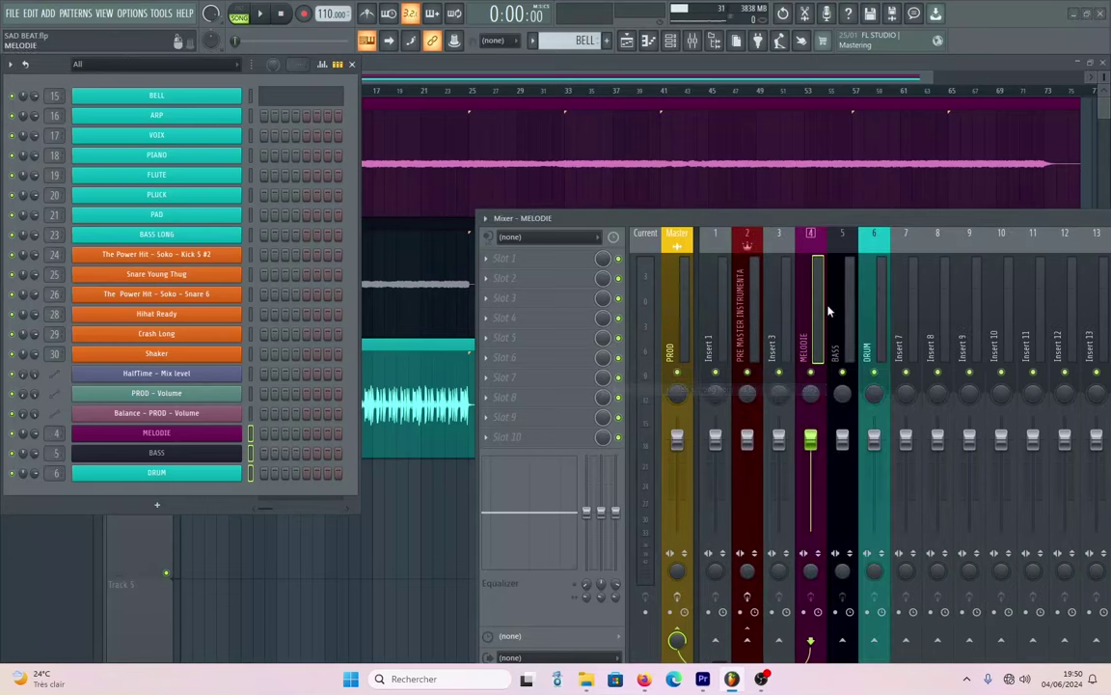
# Step: Sidechain the new DRUM mixer track to the BASS and MELODIE tracks
pyautogui.moveTo(843, 224); pyautogui.dragTo(758, 137)
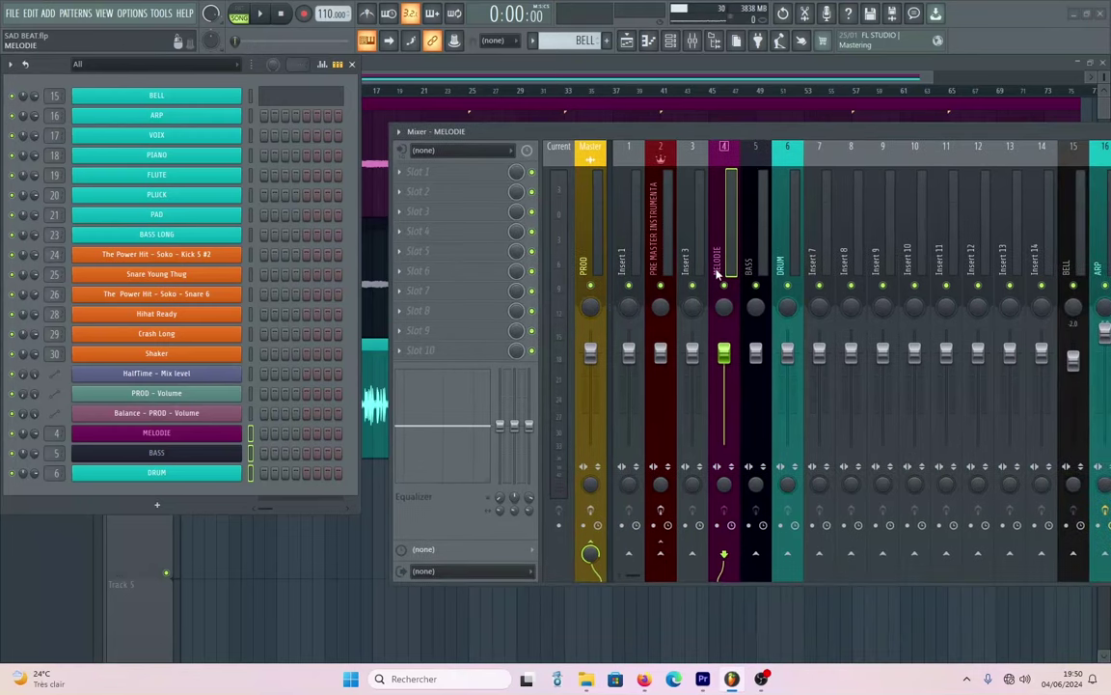
pyautogui.click(794, 268)
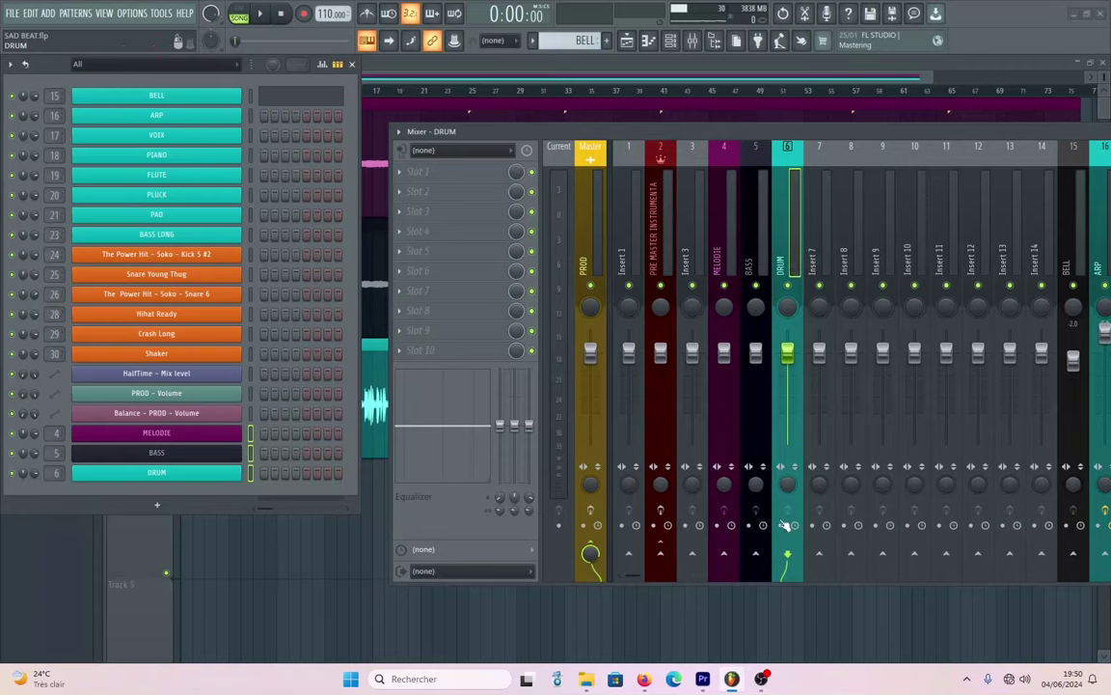
pyautogui.rightClick(755, 553)
pyautogui.click(803, 586)
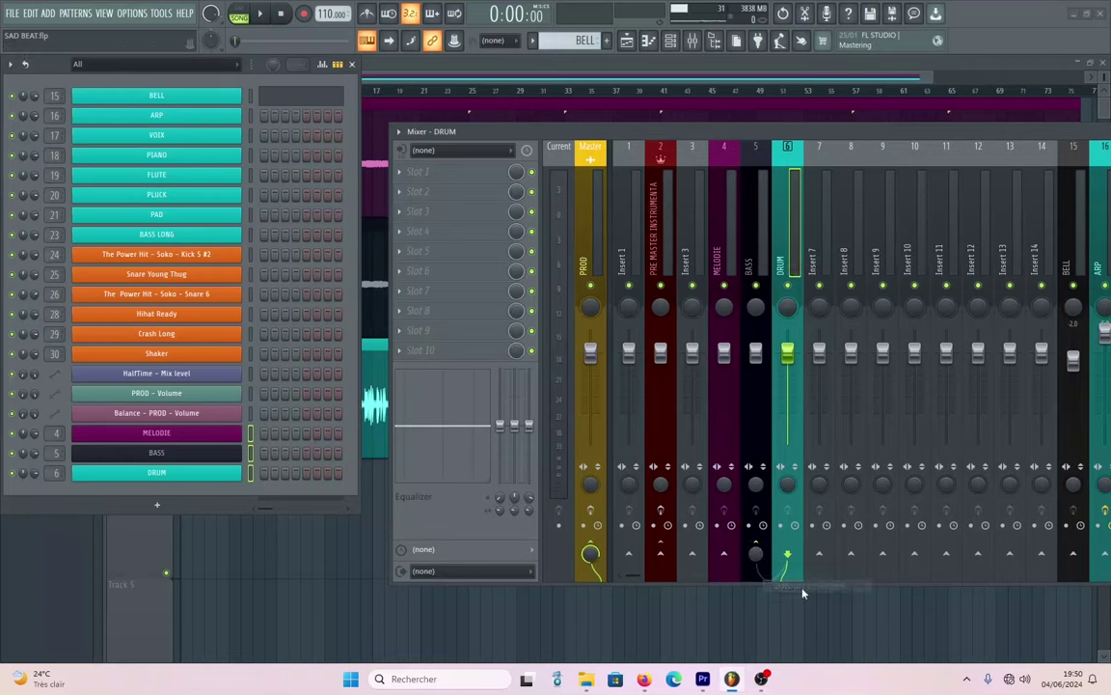
pyautogui.click(722, 532)
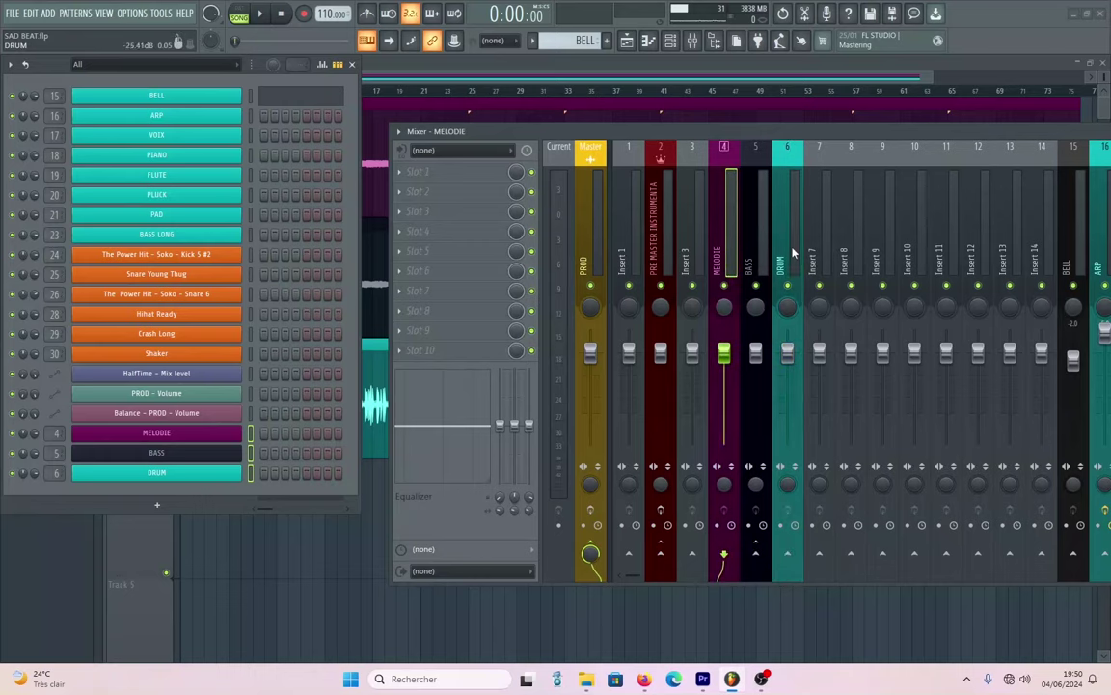
pyautogui.press('Right')
pyautogui.press('Right')
pyautogui.rightClick(725, 556)
pyautogui.click(746, 595)
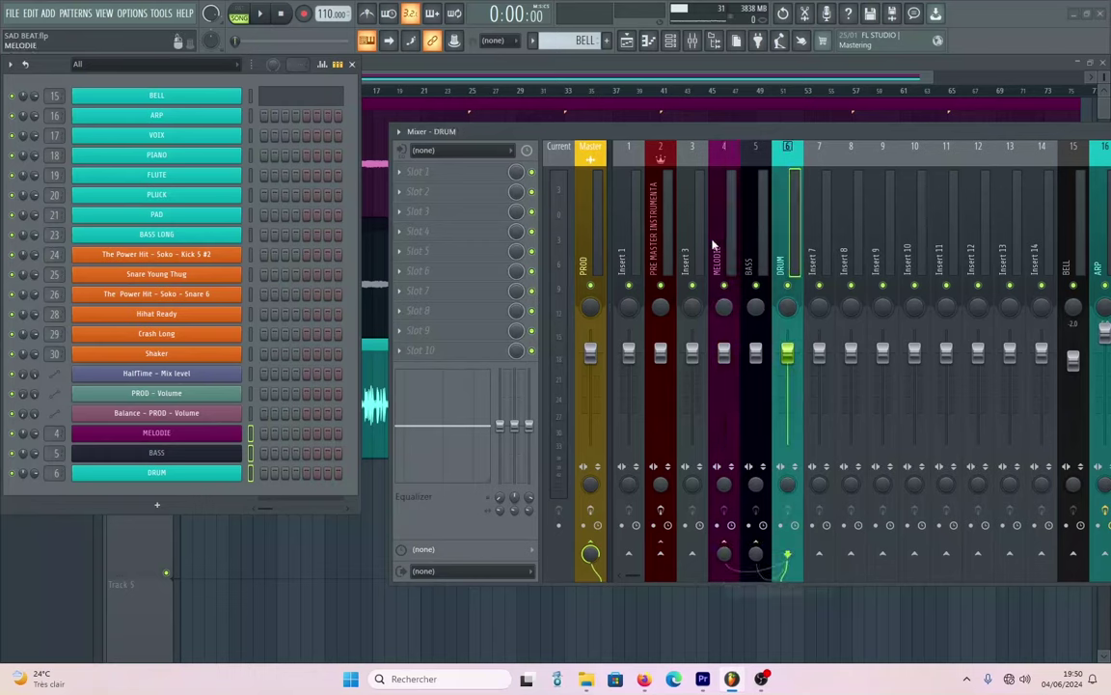
# Step: Add Fruity Limiter to the MELODIE mixer track, in COMP mode with DRUM as its sidechain source
pyautogui.click(724, 220)
pyautogui.click(399, 178)
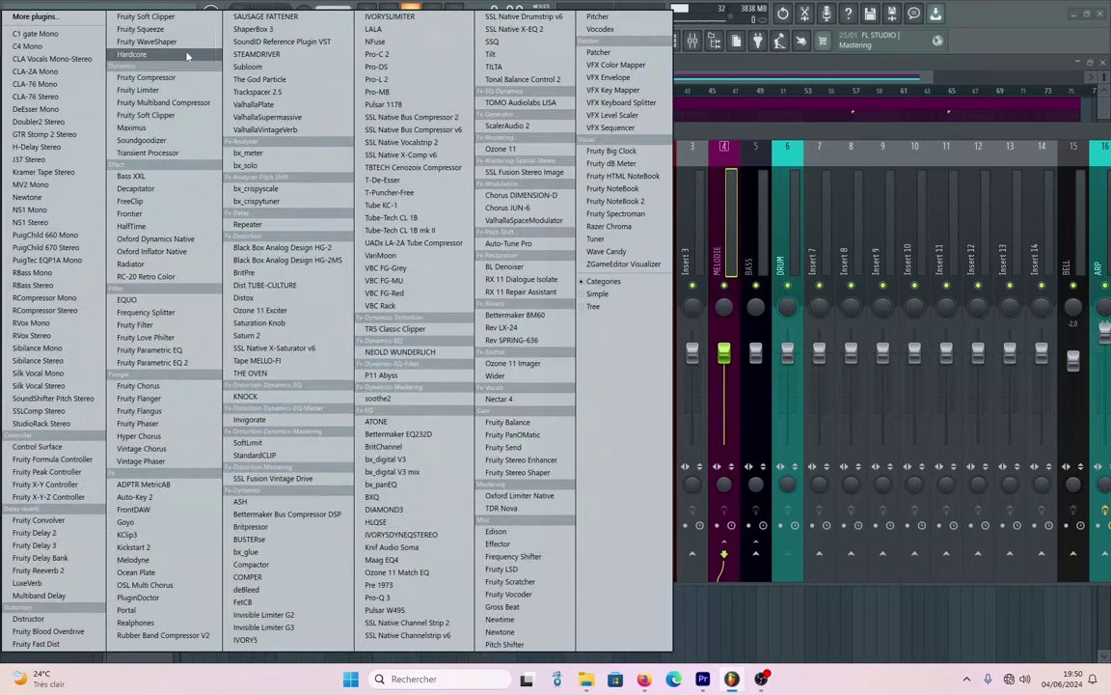
pyautogui.click(143, 90)
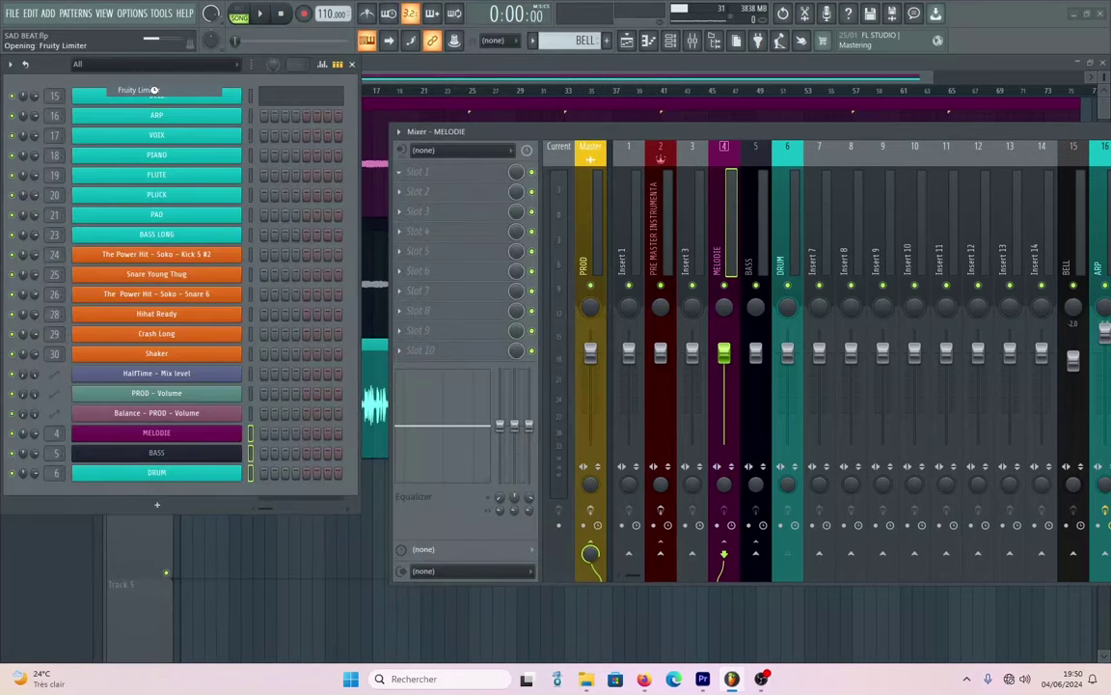
pyautogui.moveTo(551, 114); pyautogui.dragTo(164, 117)
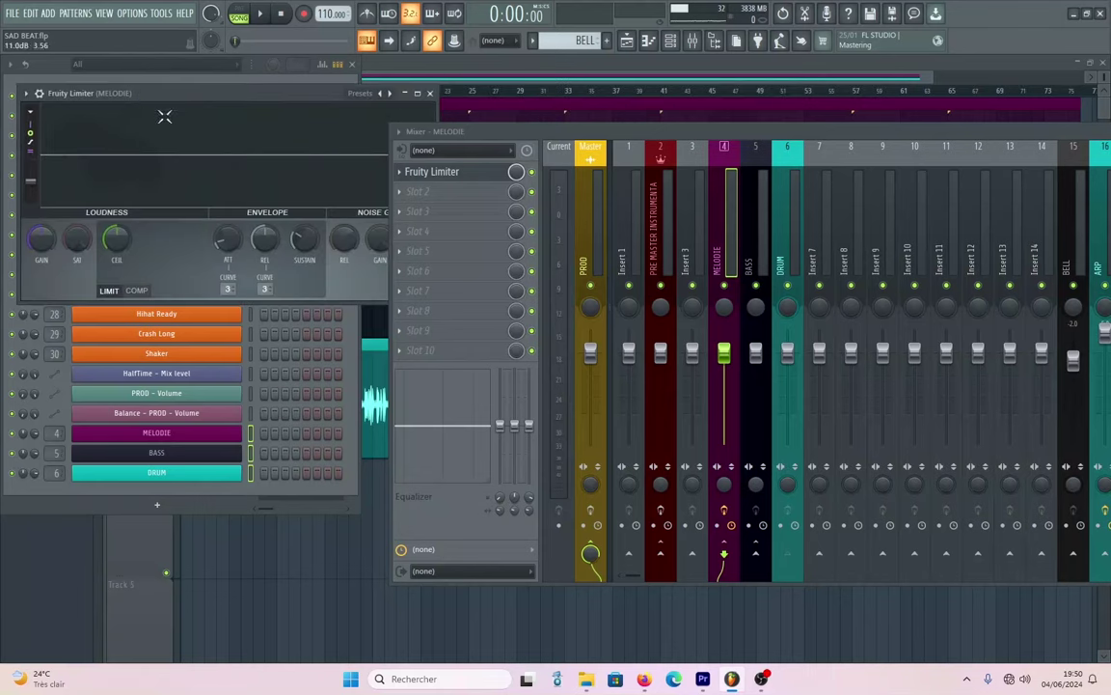
pyautogui.click(264, 290)
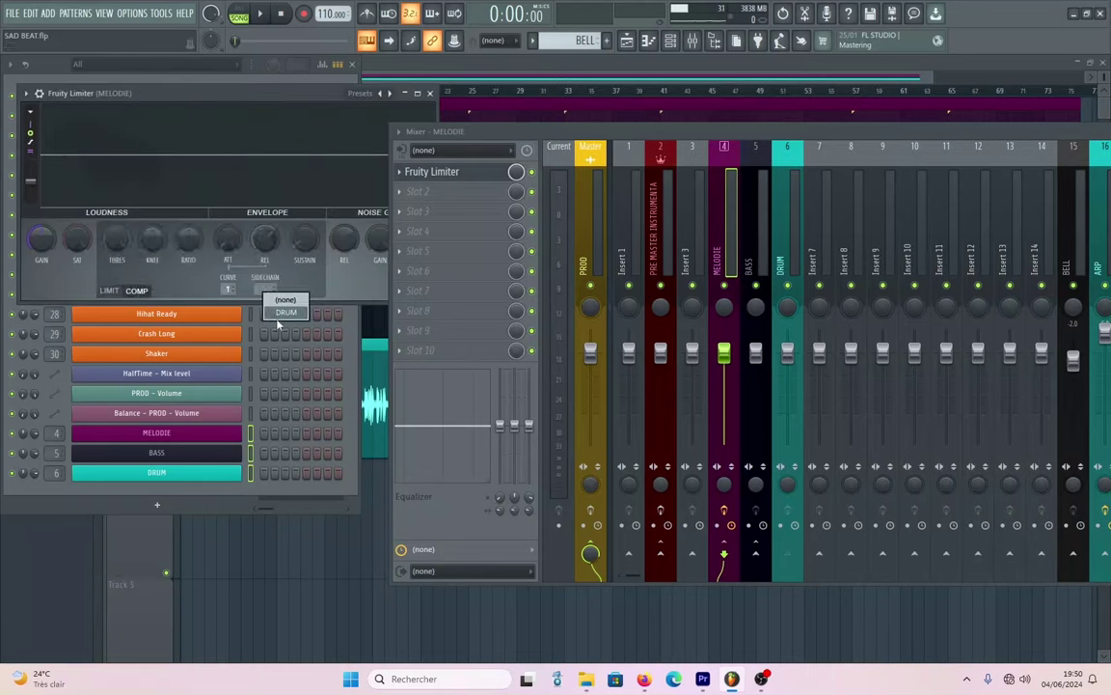
pyautogui.click(286, 311)
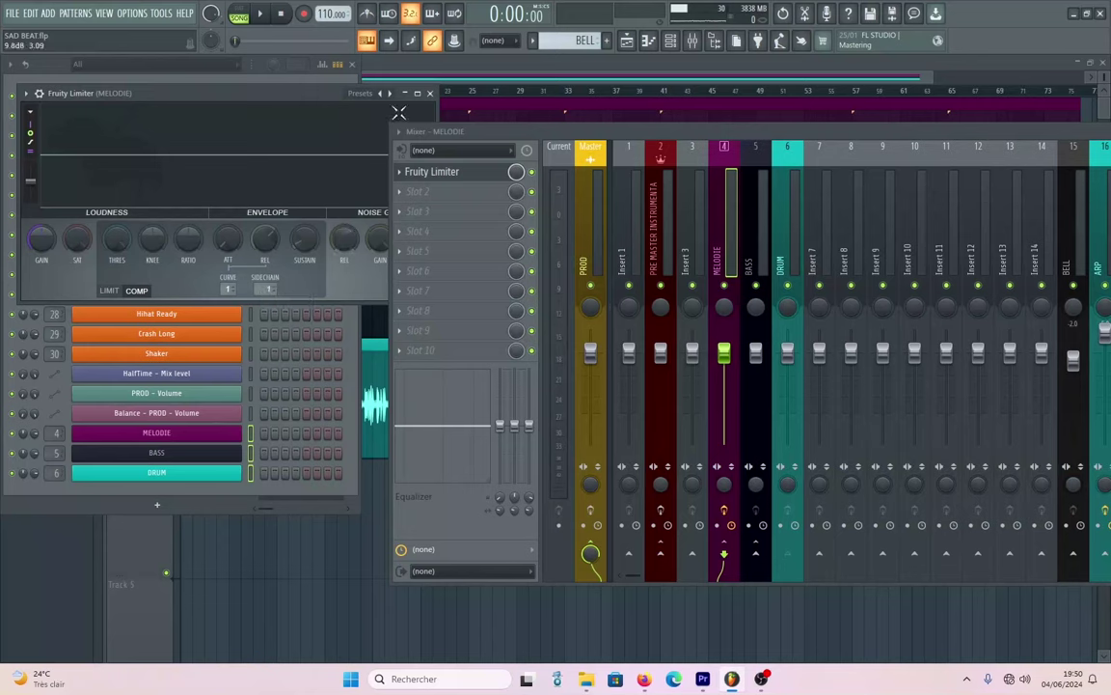
pyautogui.click(431, 93)
# Step: Load Kickstart 2 in the first effect slot of the BASS mixer track
pyautogui.click(757, 217)
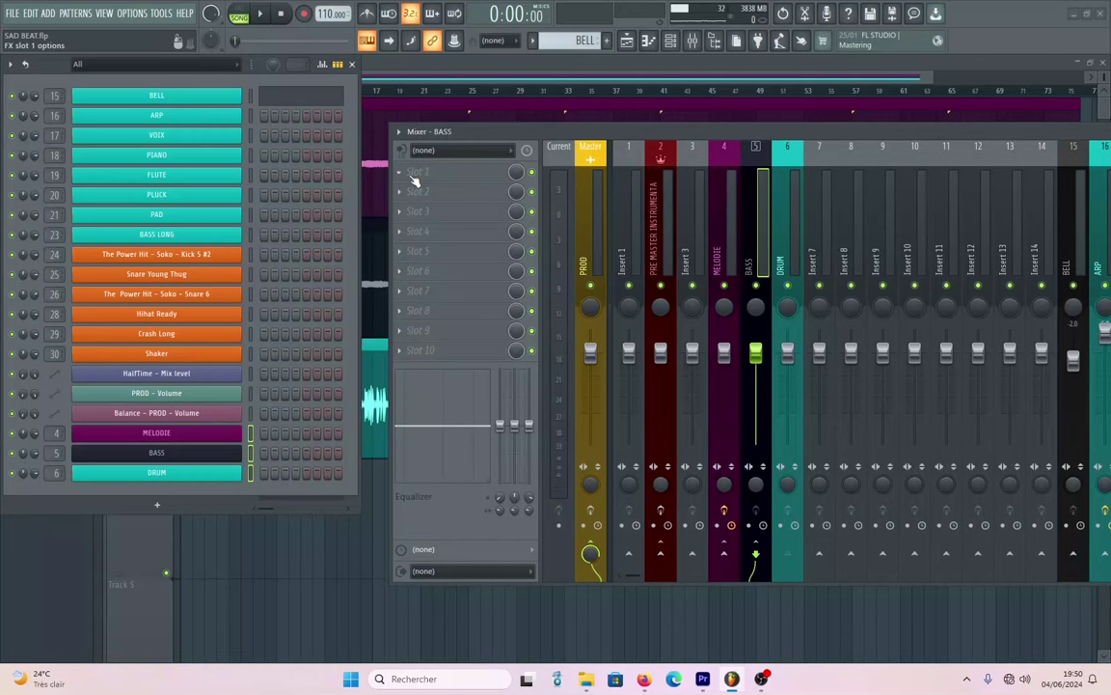
pyautogui.click(407, 174)
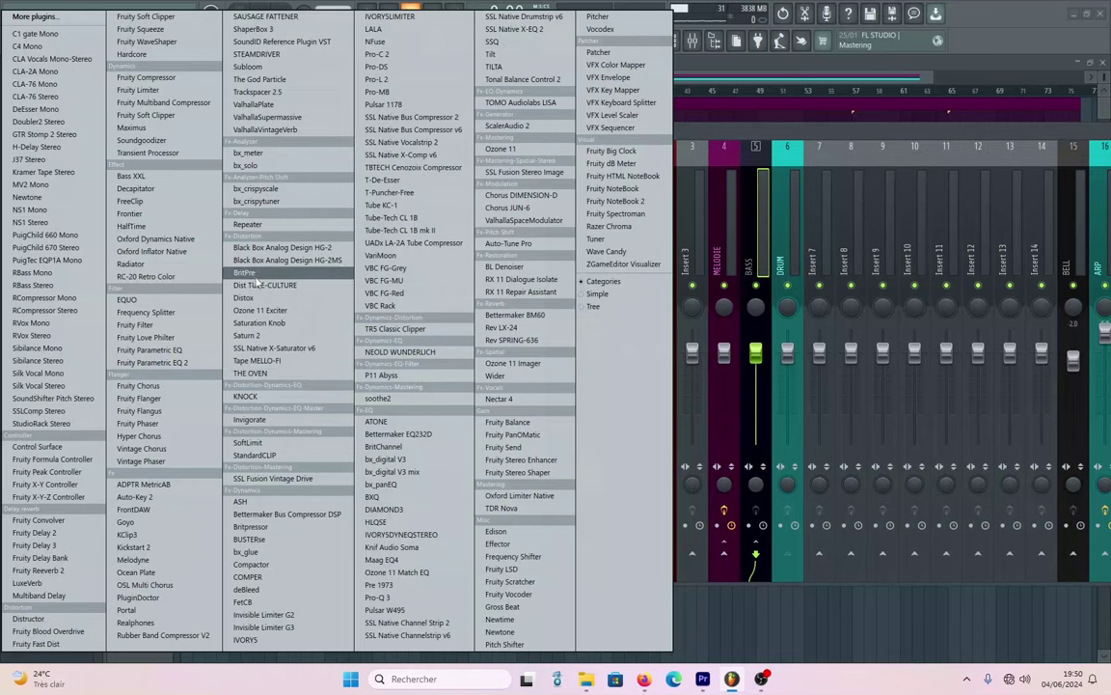
pyautogui.click(139, 549)
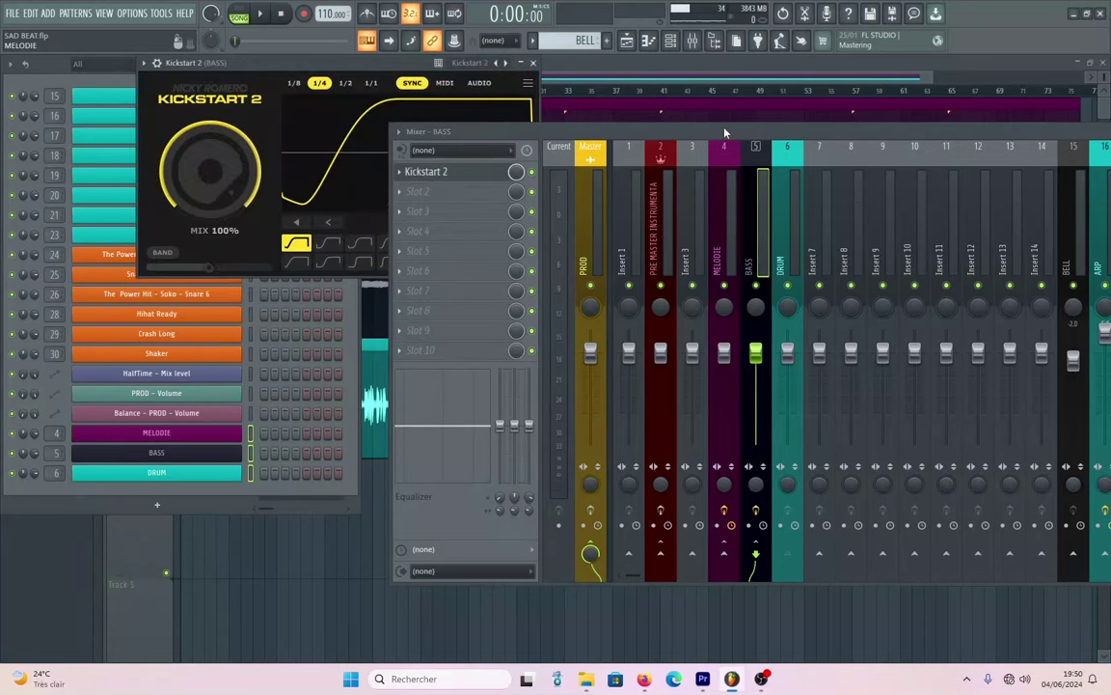
pyautogui.moveTo(725, 132); pyautogui.dragTo(747, 243)
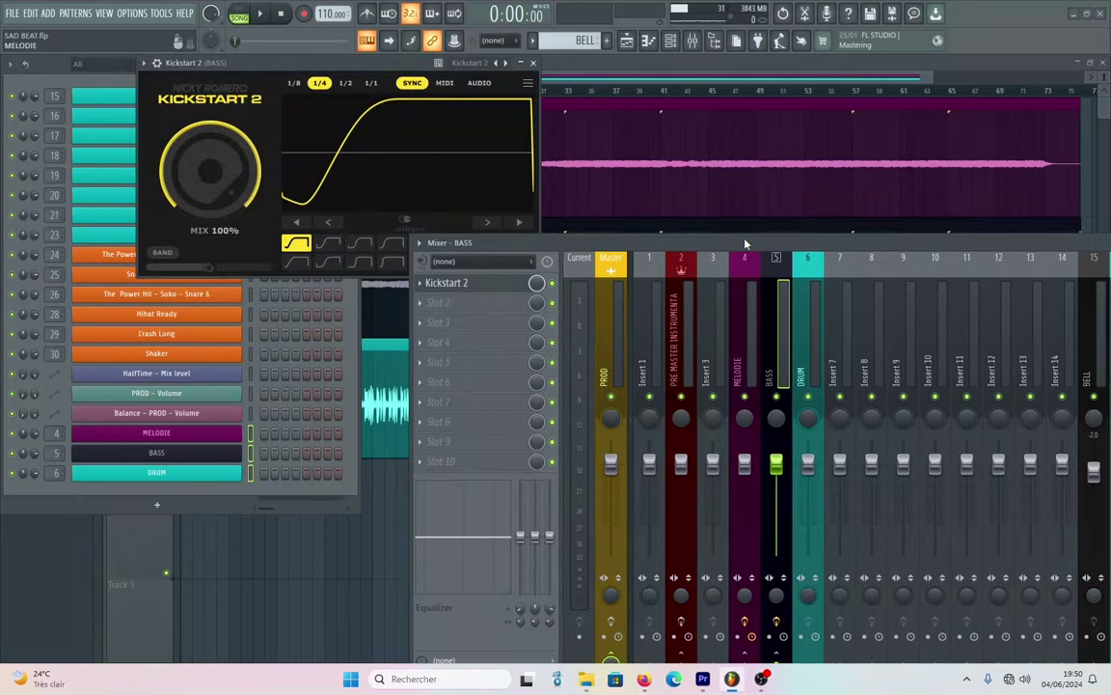
# Step: Set Kickstart 2 to AUDIO triggering and assign the DRUM signal to its Sidechain input
pyautogui.click(480, 82)
pyautogui.click(144, 62)
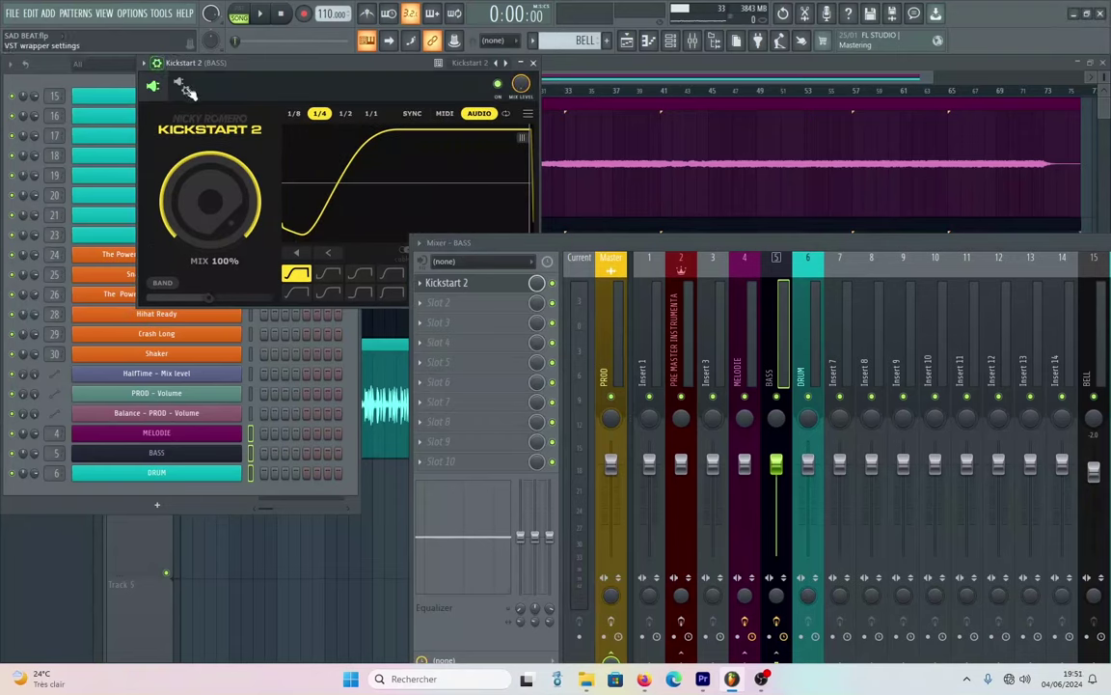
pyautogui.click(185, 88)
pyautogui.click(199, 114)
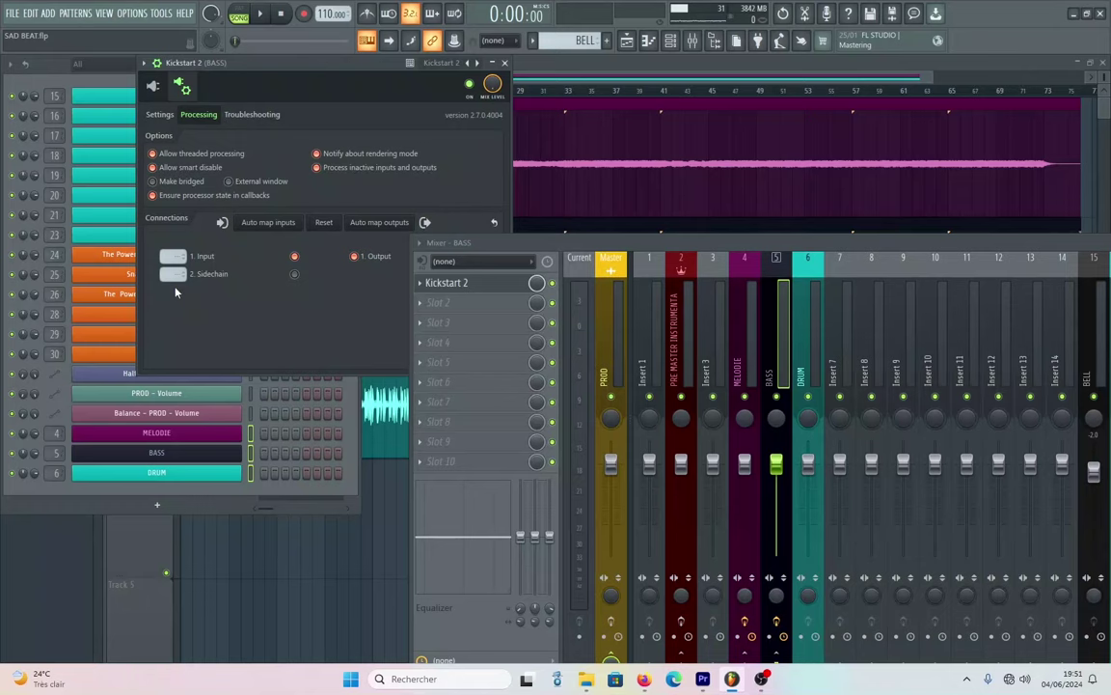
pyautogui.click(174, 275)
pyautogui.click(195, 298)
pyautogui.click(506, 63)
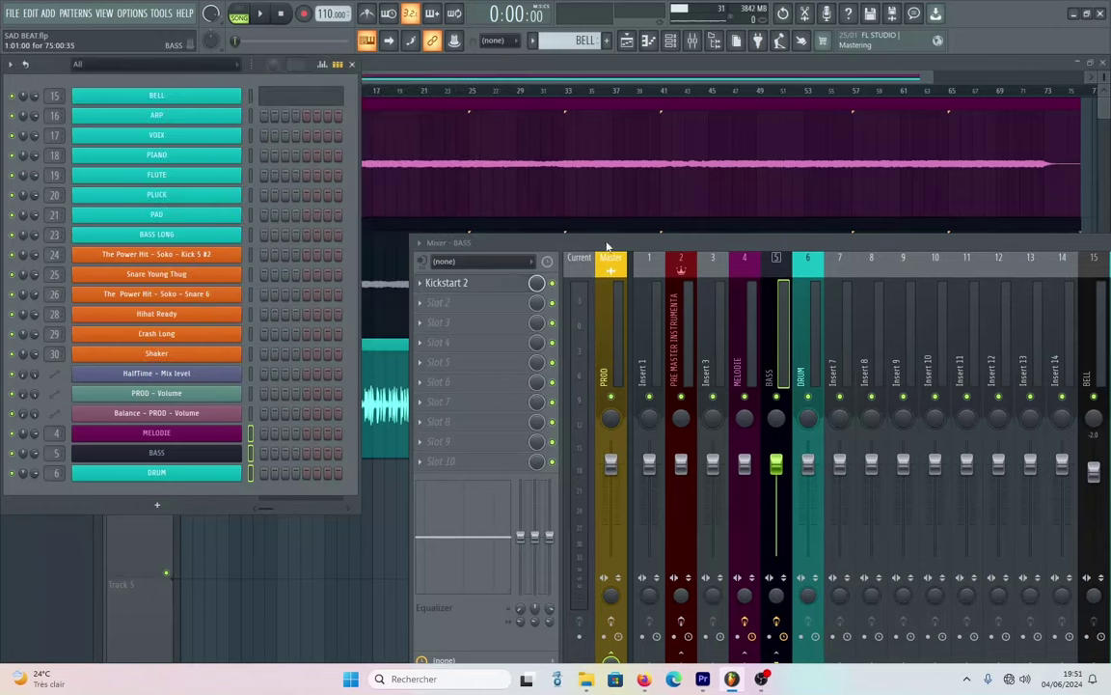
# Step: Route the new MELODIE mixer track on insert 4 to the PRE MASTER INSTRUMENTA track
pyautogui.moveTo(483, 243); pyautogui.dragTo(458, 108)
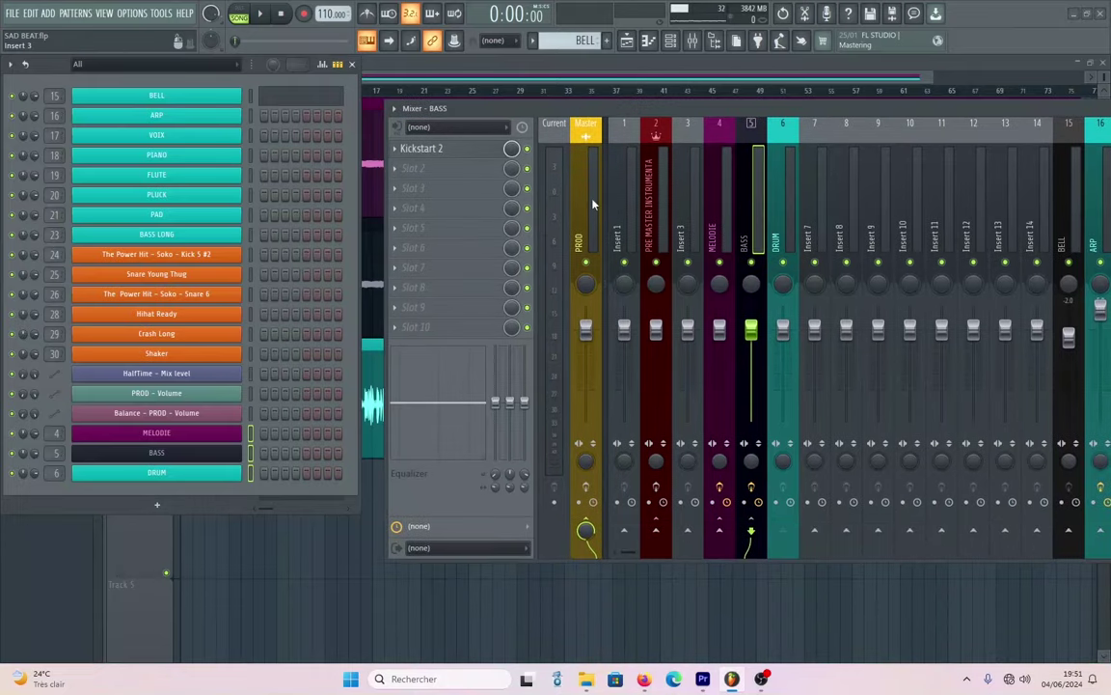
pyautogui.moveTo(384, 220); pyautogui.dragTo(167, 220)
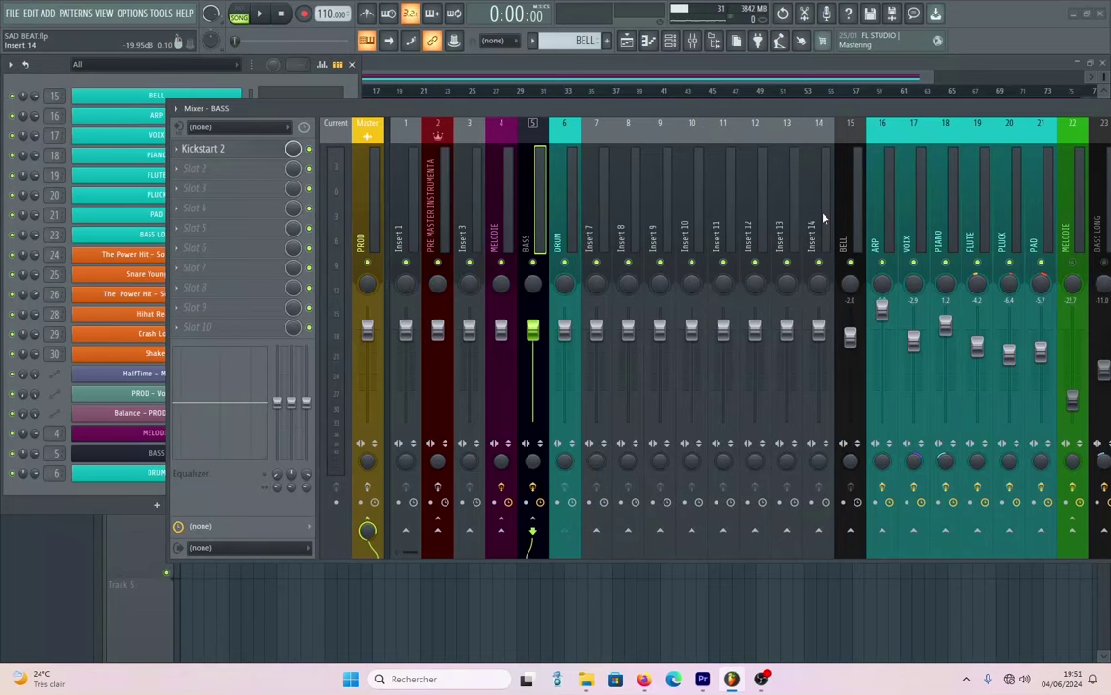
pyautogui.scroll(-4, 740, 190)
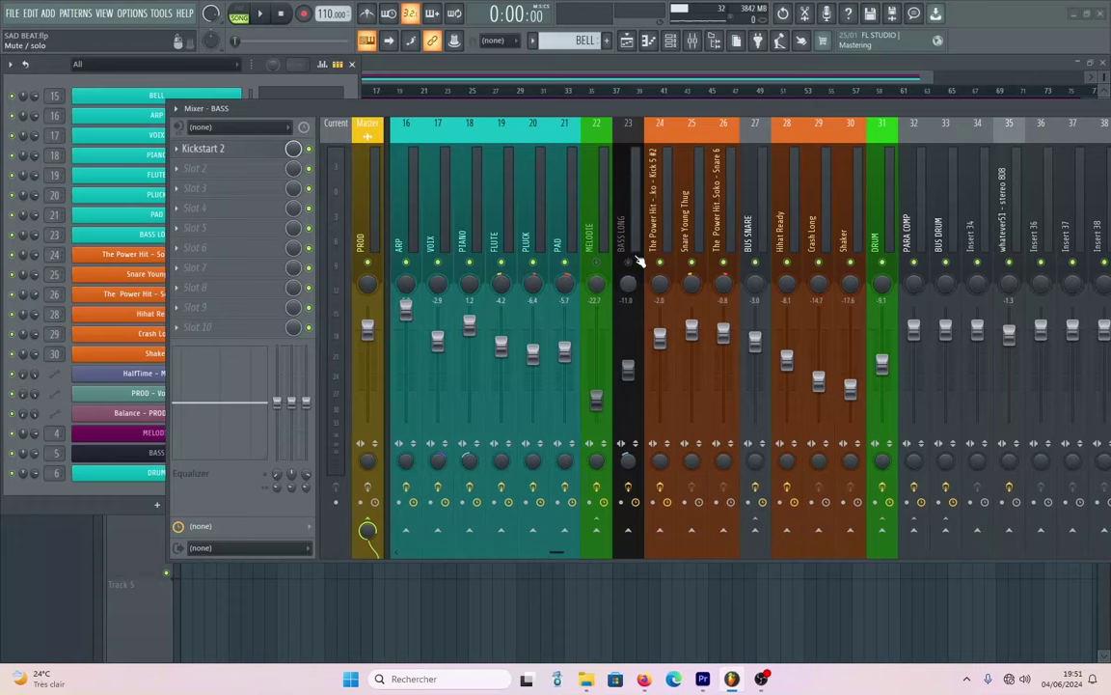
pyautogui.scroll(-3, 638, 258)
pyautogui.scroll(18, 482, 183)
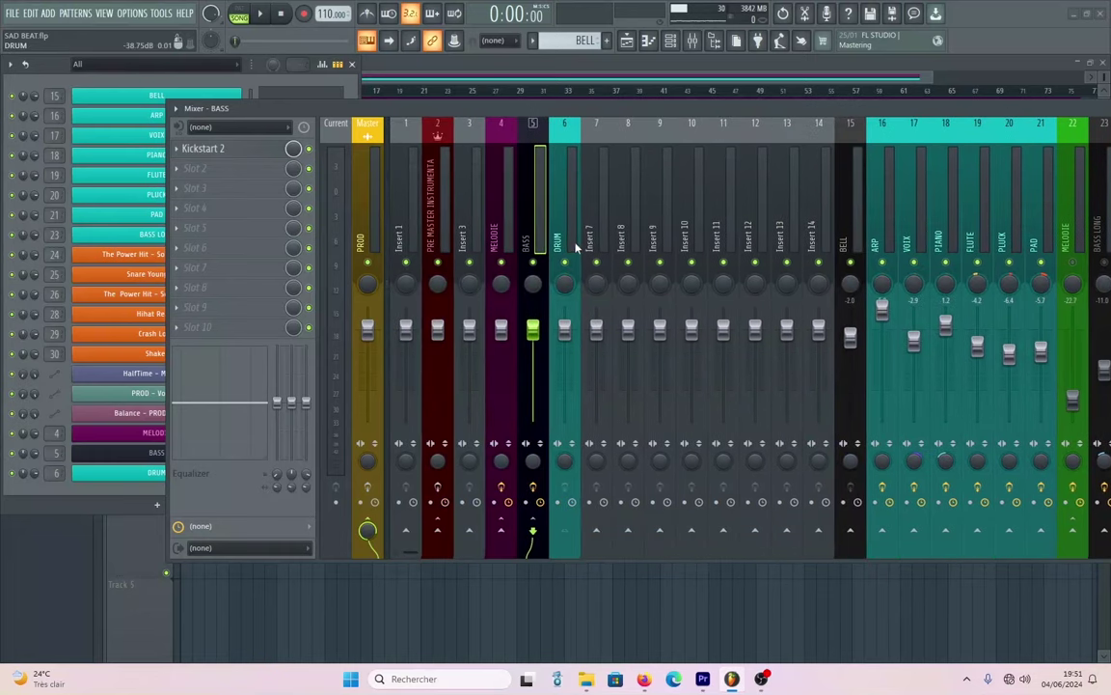
pyautogui.click(504, 230)
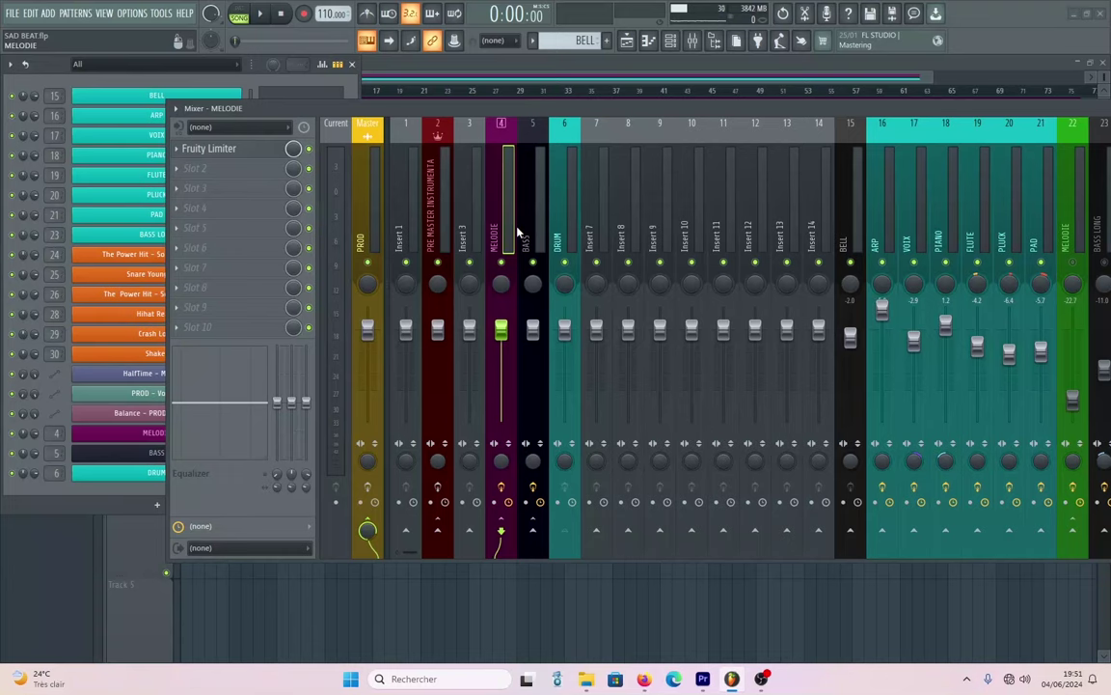
pyautogui.click(438, 531)
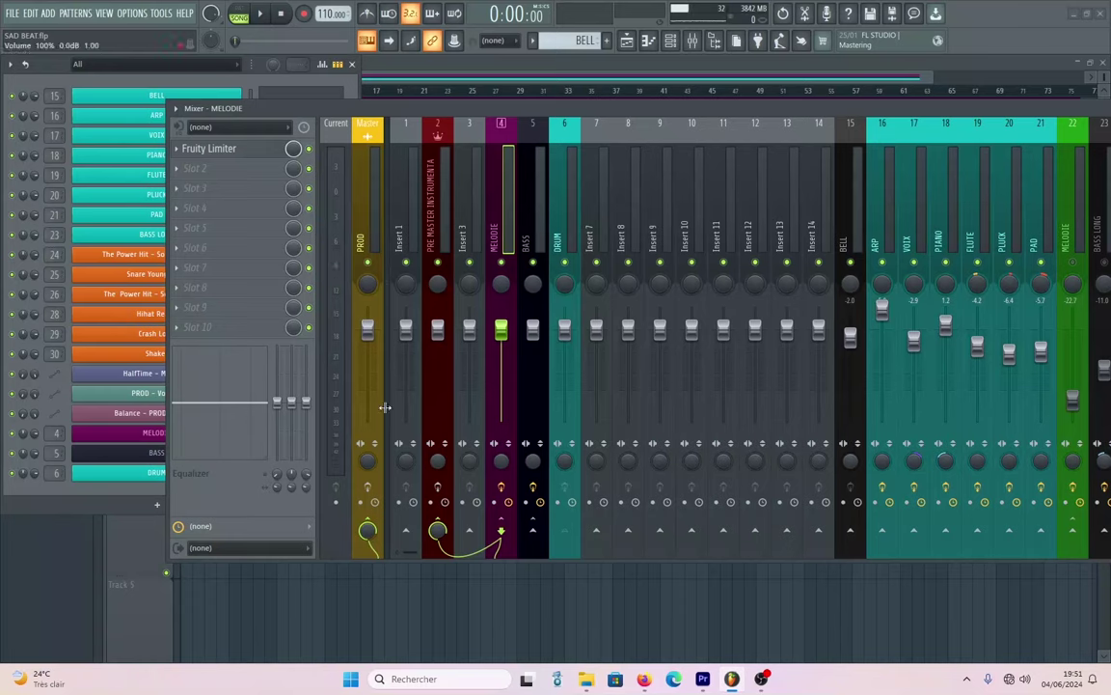
# Step: Route the BASS and DRUM mixer tracks to the PRE MASTER INSTRUMENTA track, removing DRUM's direct send to the master
pyautogui.click(533, 253)
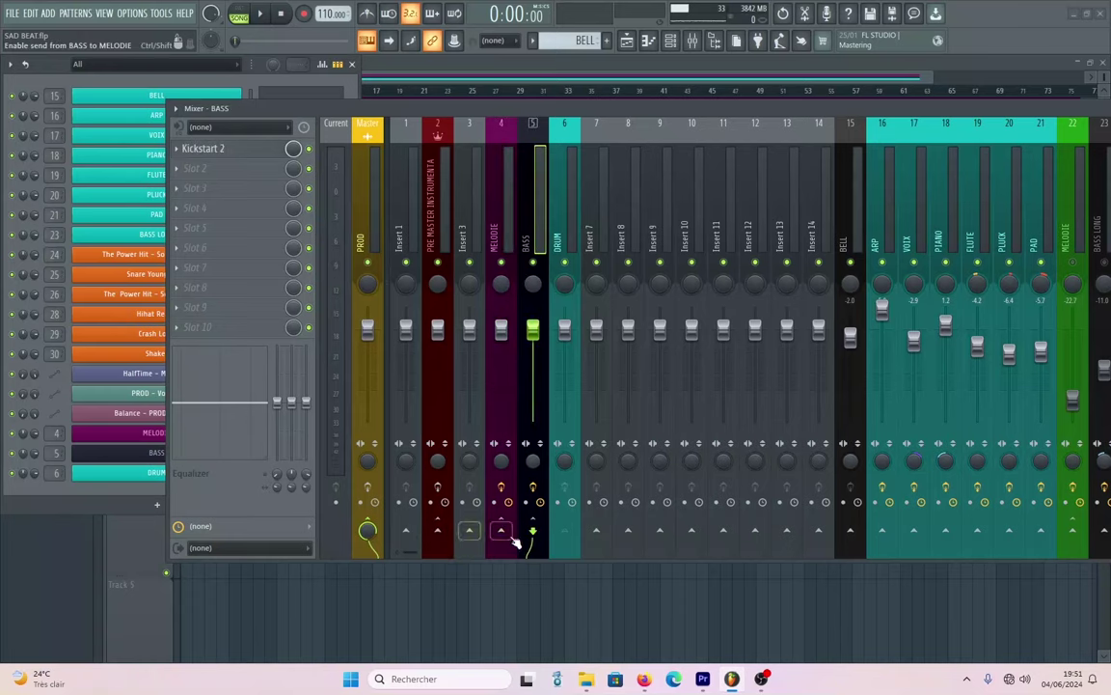
pyautogui.click(438, 530)
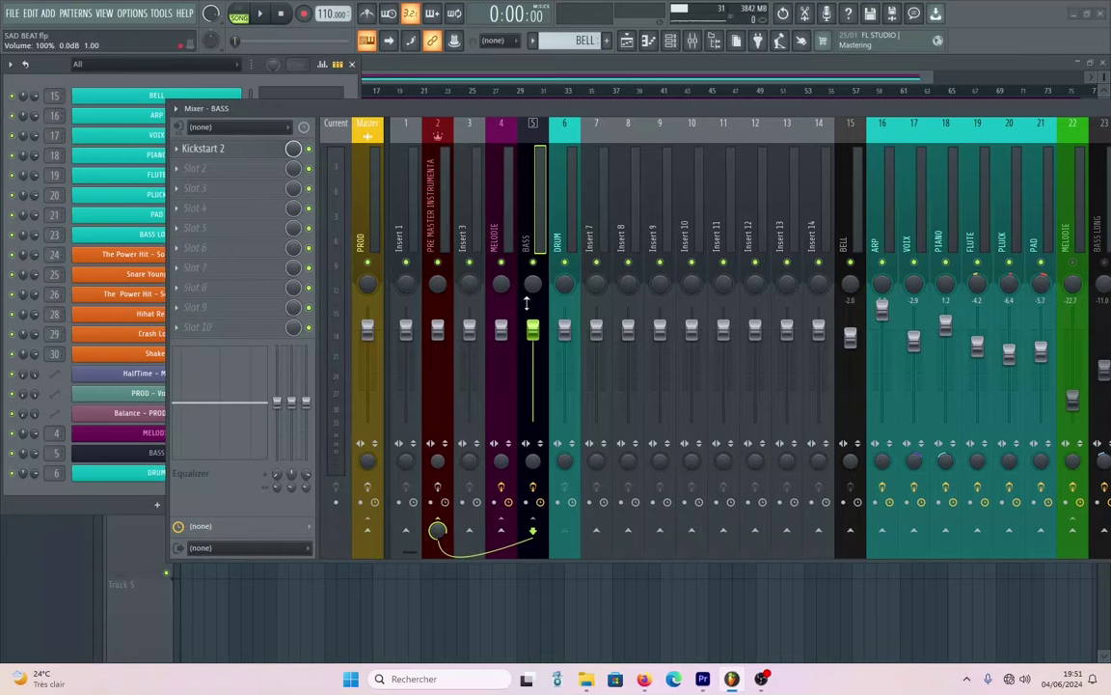
pyautogui.press('Right')
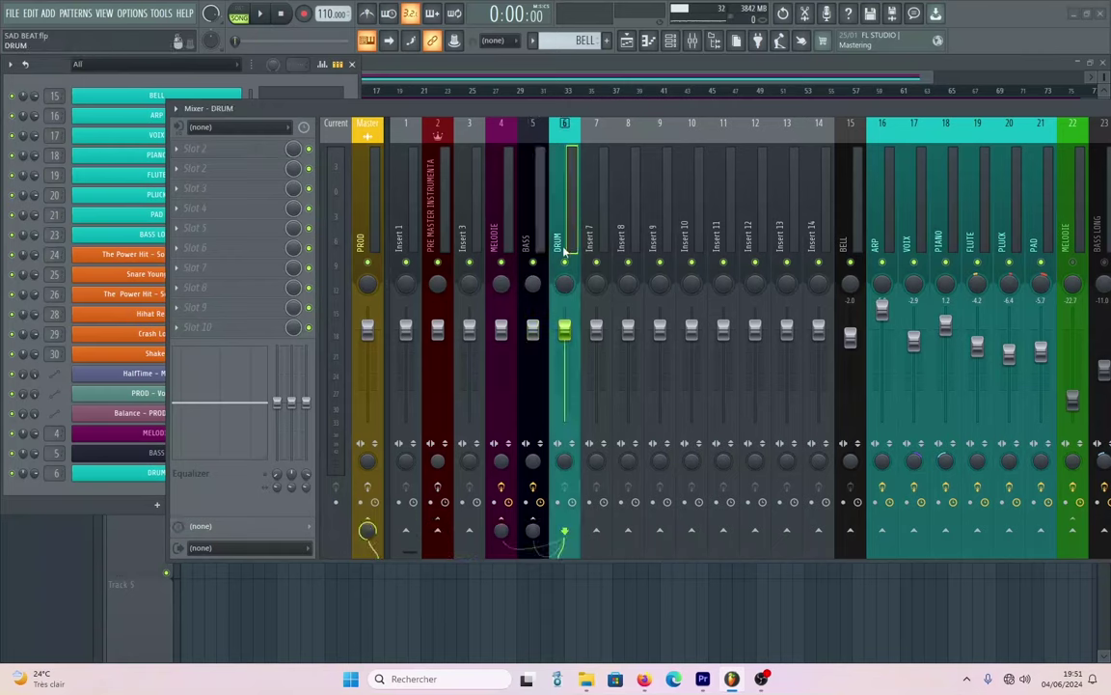
pyautogui.click(437, 531)
pyautogui.click(369, 528)
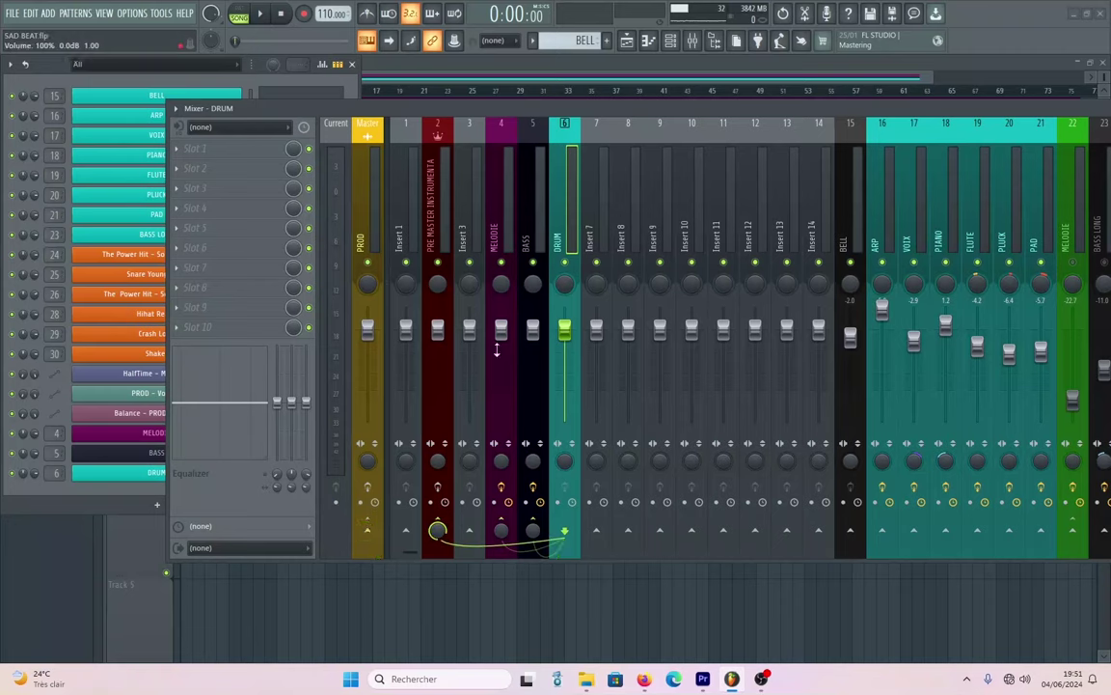
# Step: Select the PRE MASTER INSTRUMENTA mixer track and tidy the workspace, closing the channel rack and fitting the three full stems in the playlist
pyautogui.click(439, 193)
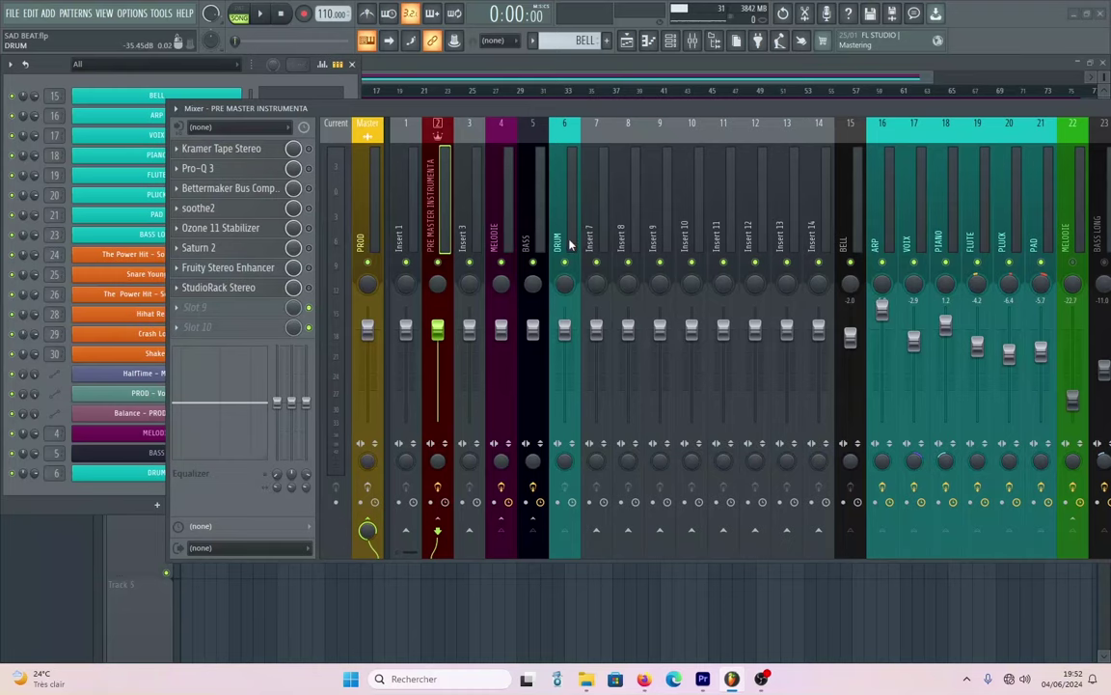
pyautogui.hotkey('ctrl', 'shift', 'h')
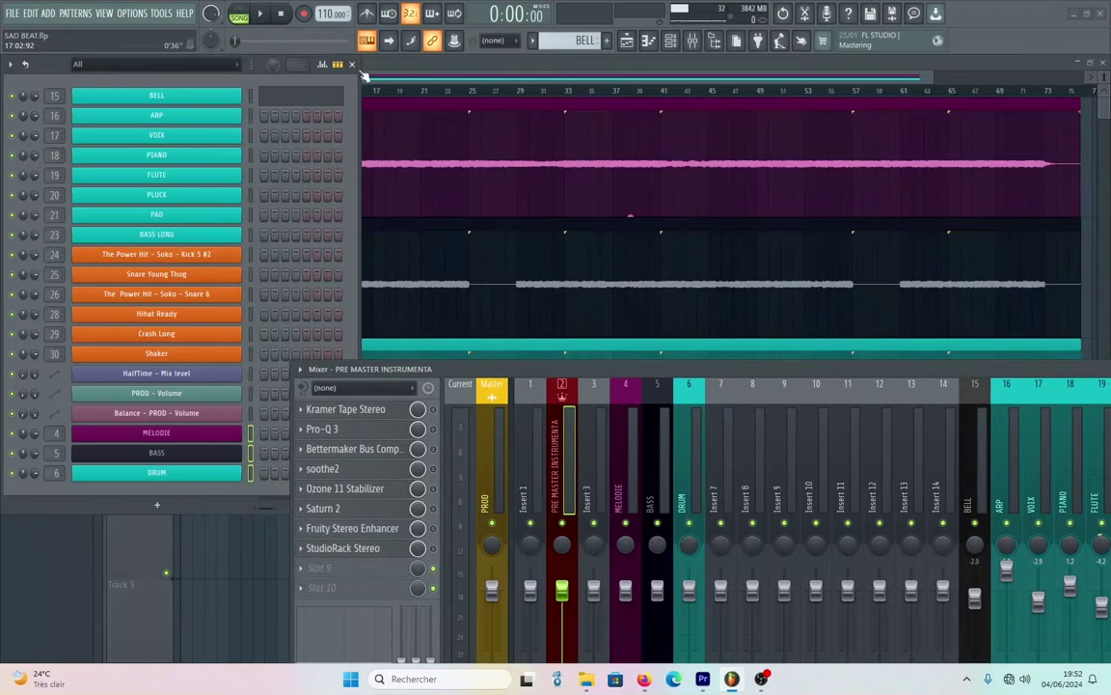
pyautogui.click(353, 65)
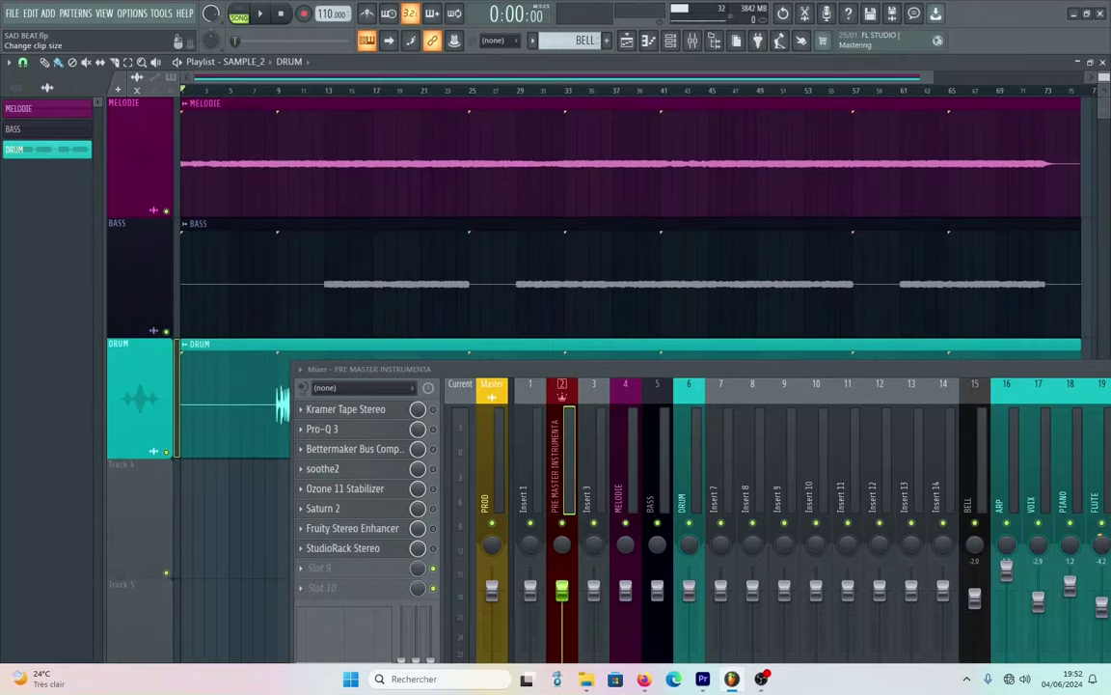
pyautogui.scroll(-4, 627, 241)
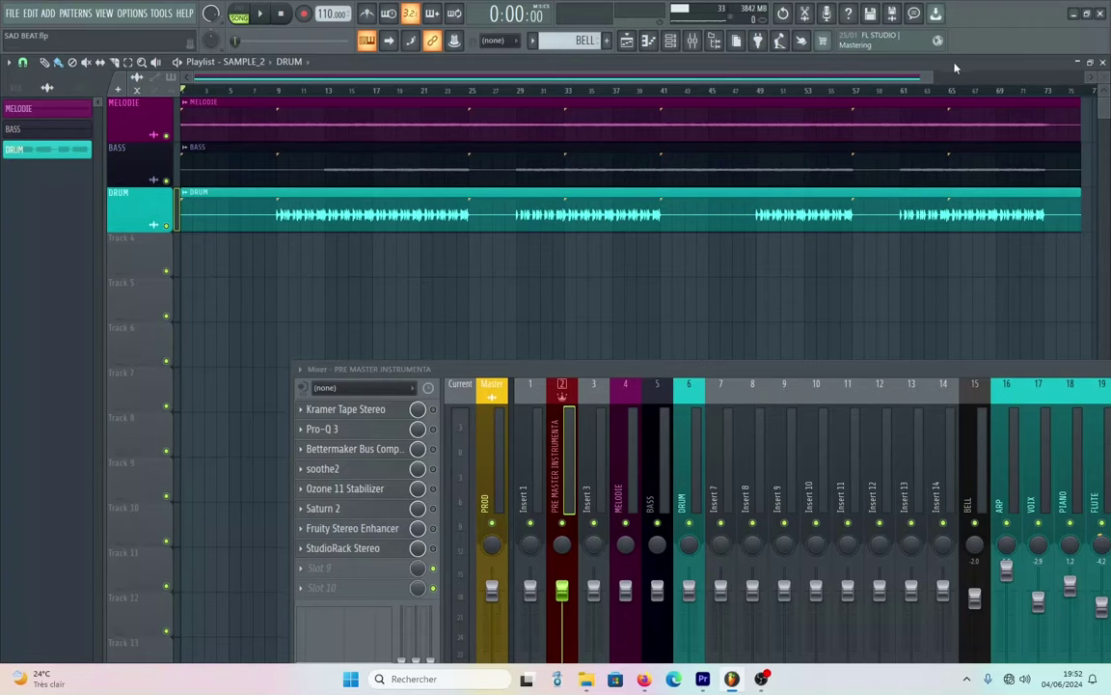
pyautogui.moveTo(933, 76); pyautogui.dragTo(974, 79)
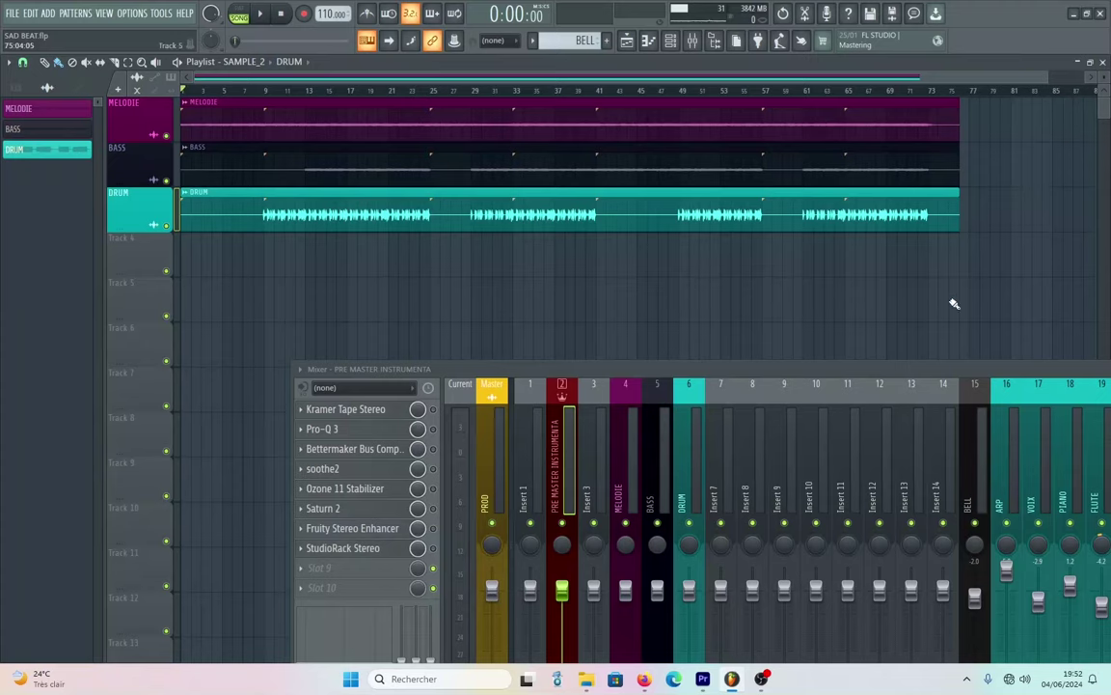
pyautogui.moveTo(900, 371); pyautogui.dragTo(663, 152)
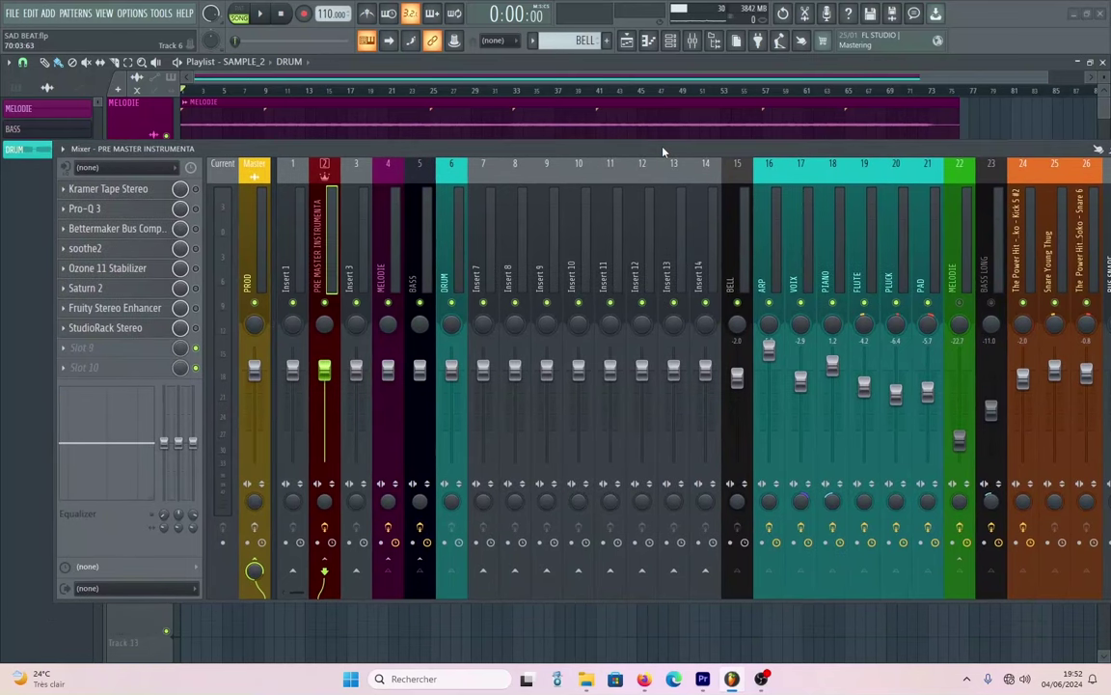